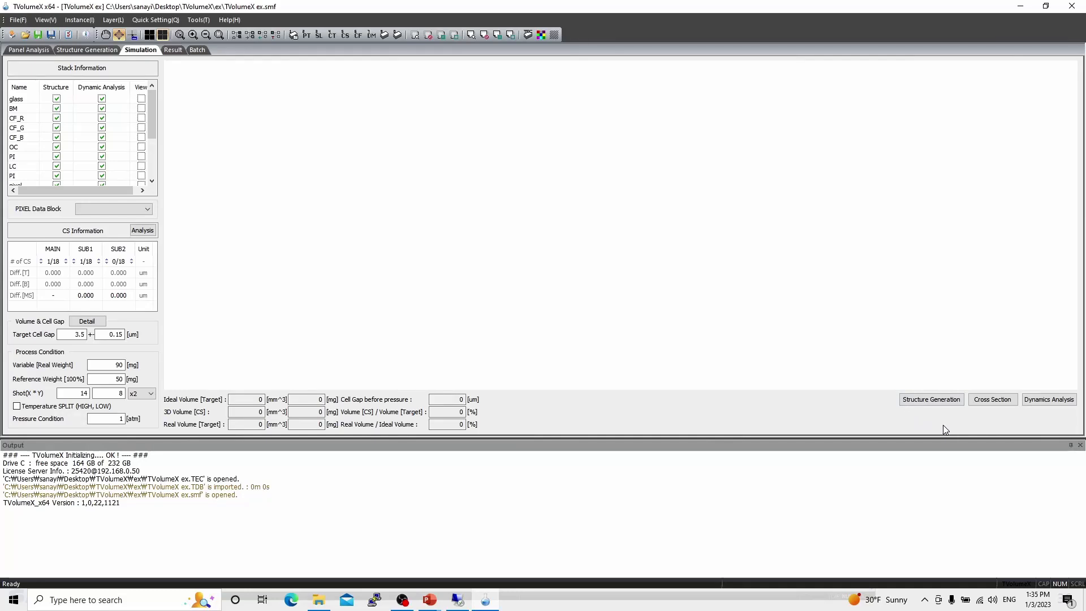
- Review the layer stack's mask, thickness and material settings used for structure generation, and return to the simulation settings
left_click(87, 49)
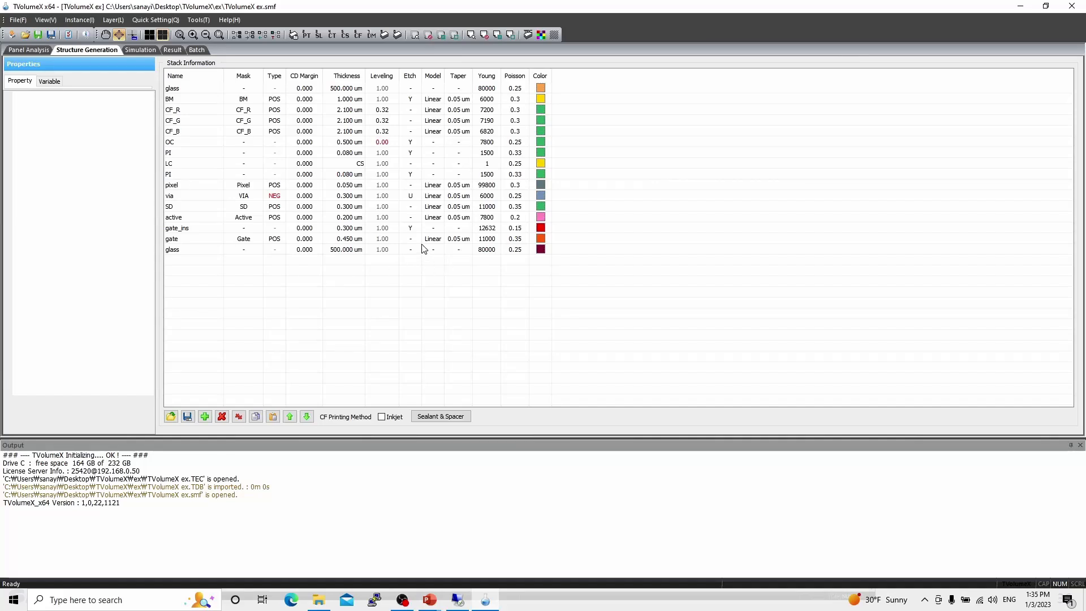
left_click(141, 51)
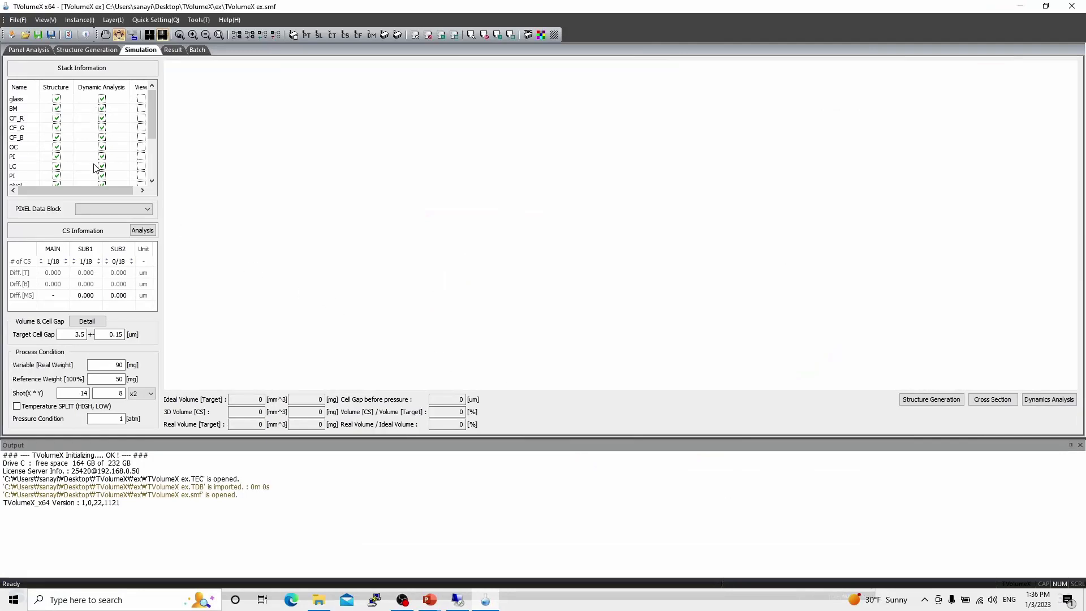
- Try excluding the pixel layer from the structure and dynamic analysis in the stack information, and include it again
scroll(153, 104, "down", 3)
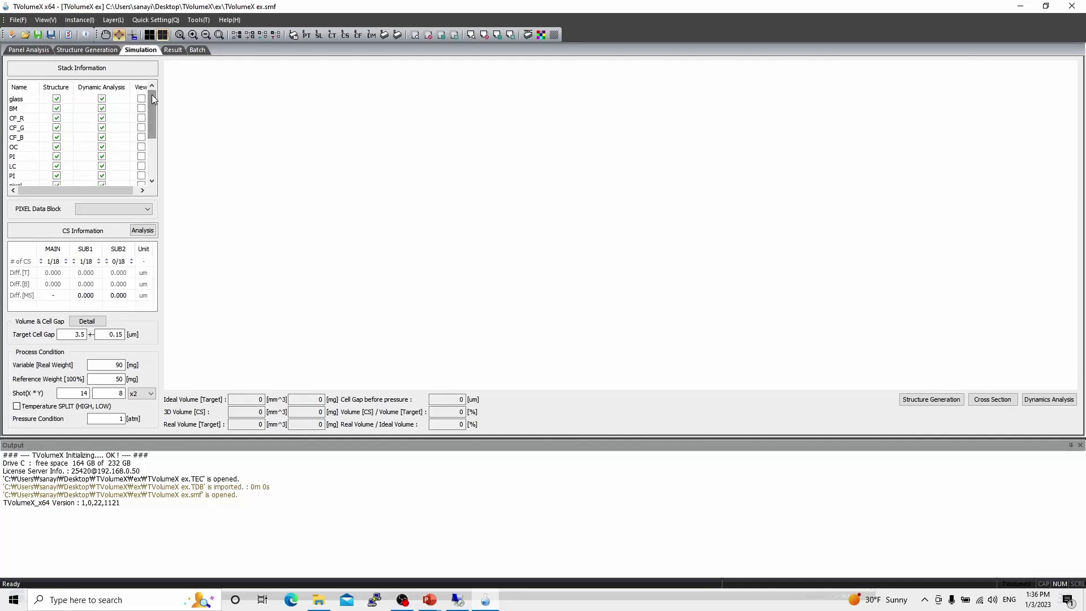
left_click(14, 118)
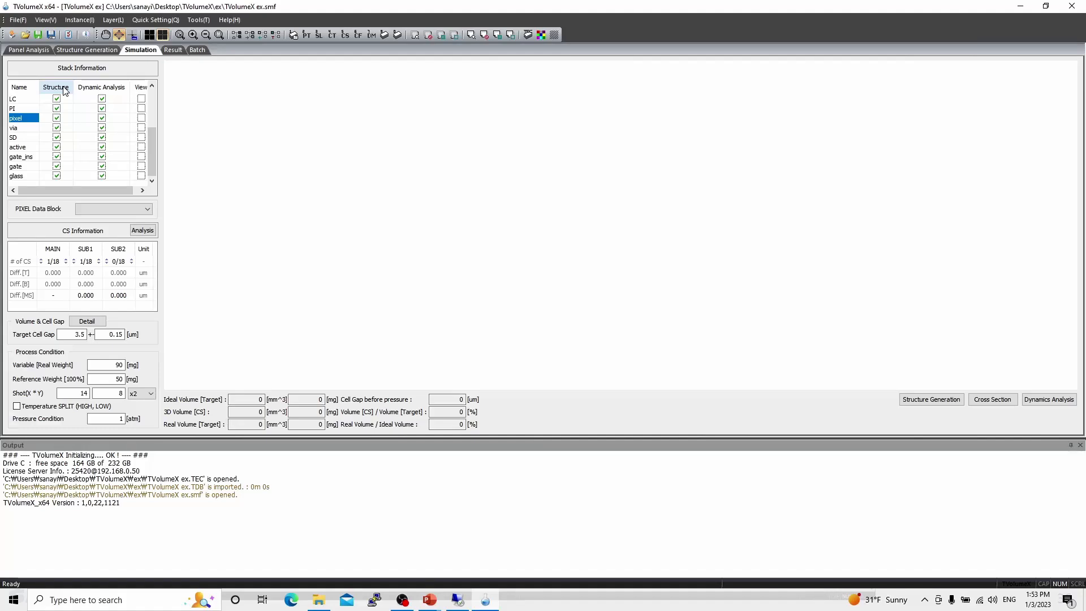
left_click(57, 118)
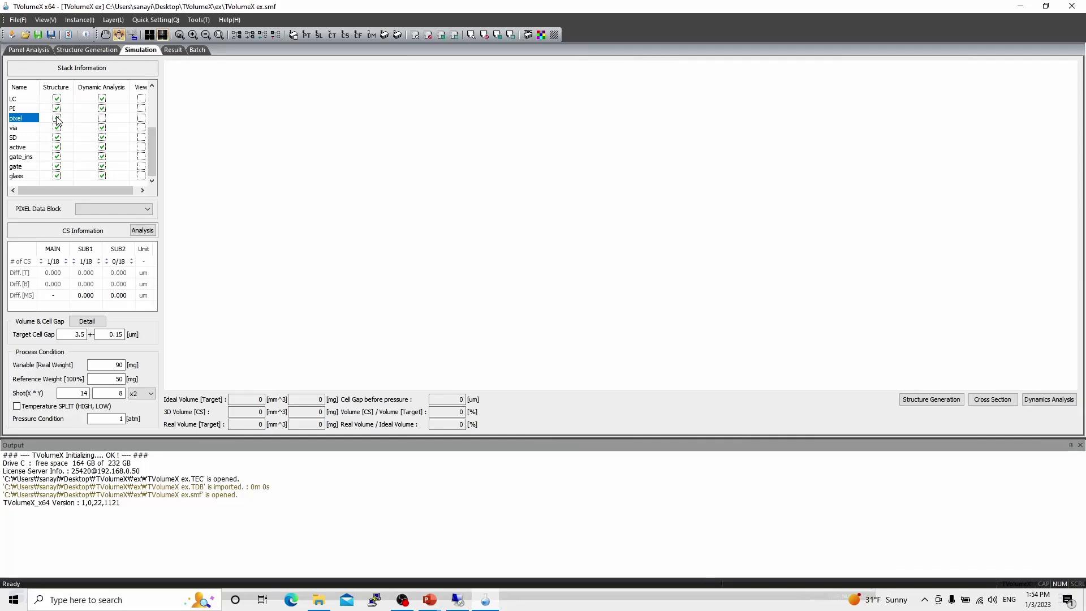
left_click(102, 118)
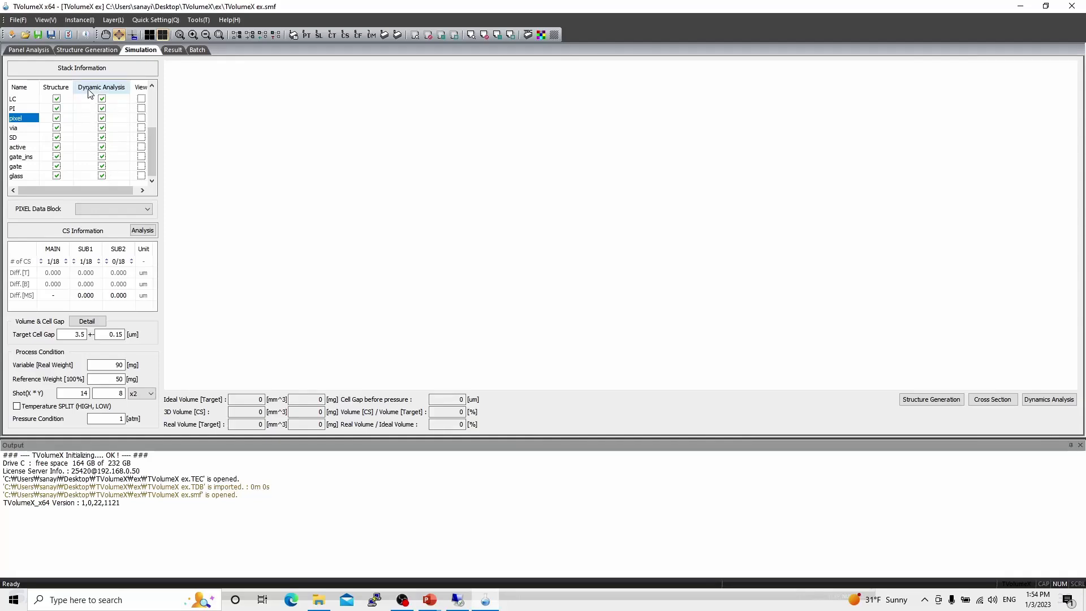
left_click(102, 99)
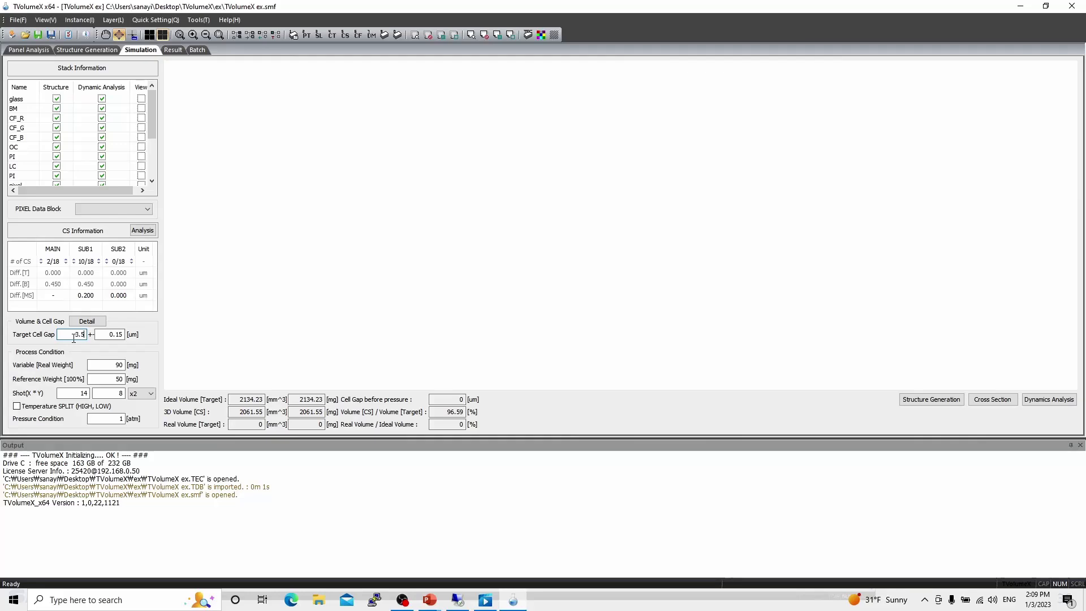
- Set the target cell gap to 3.4 um and save the simulation information file as TVolumeX ex
key("BackSpace")
key("BackSpace")
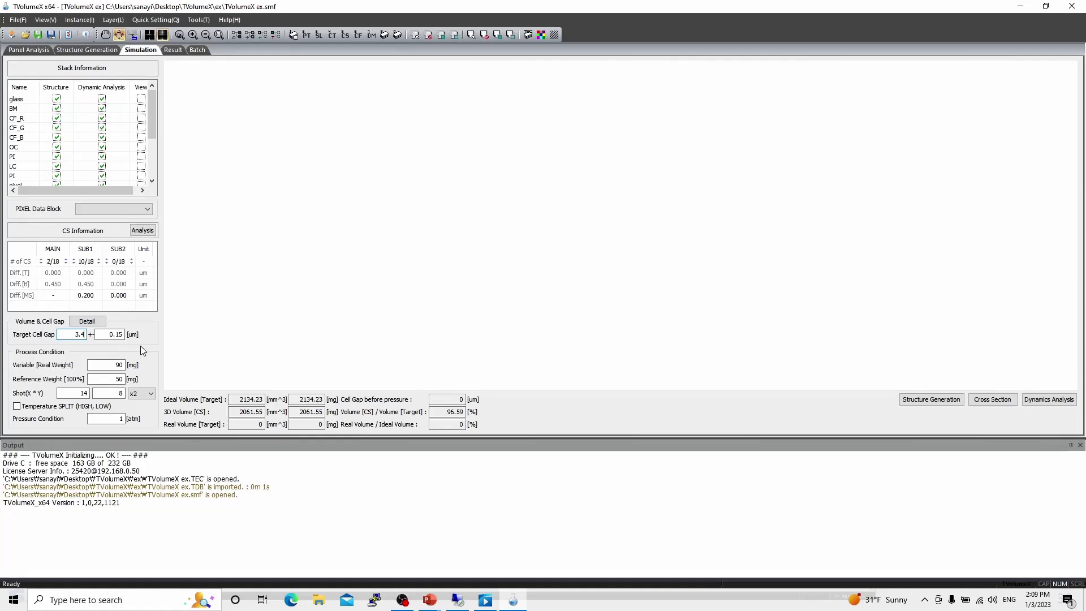
left_click(52, 37)
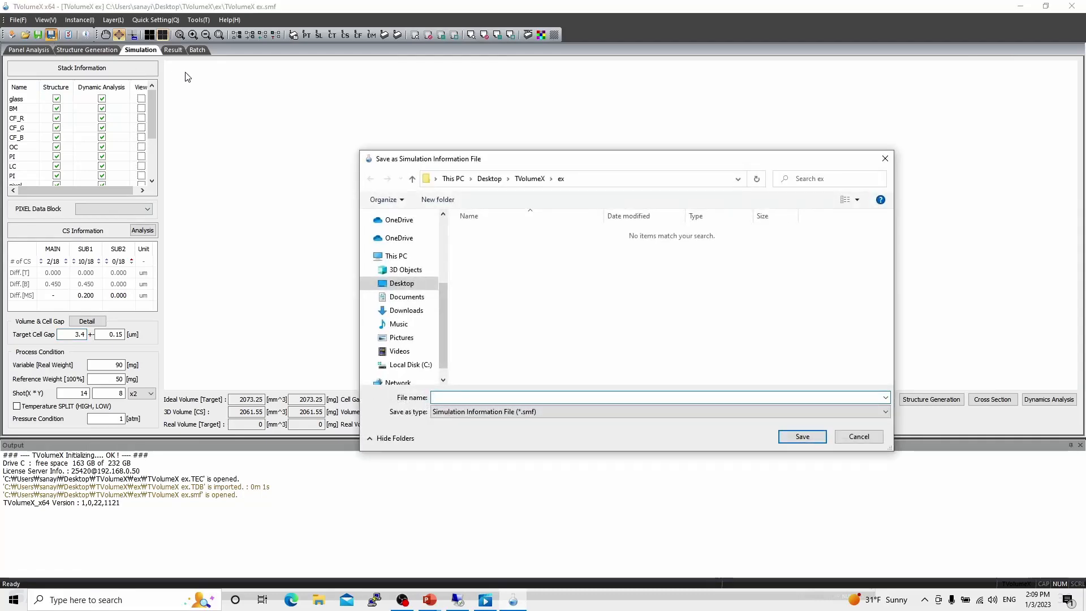
type("T")
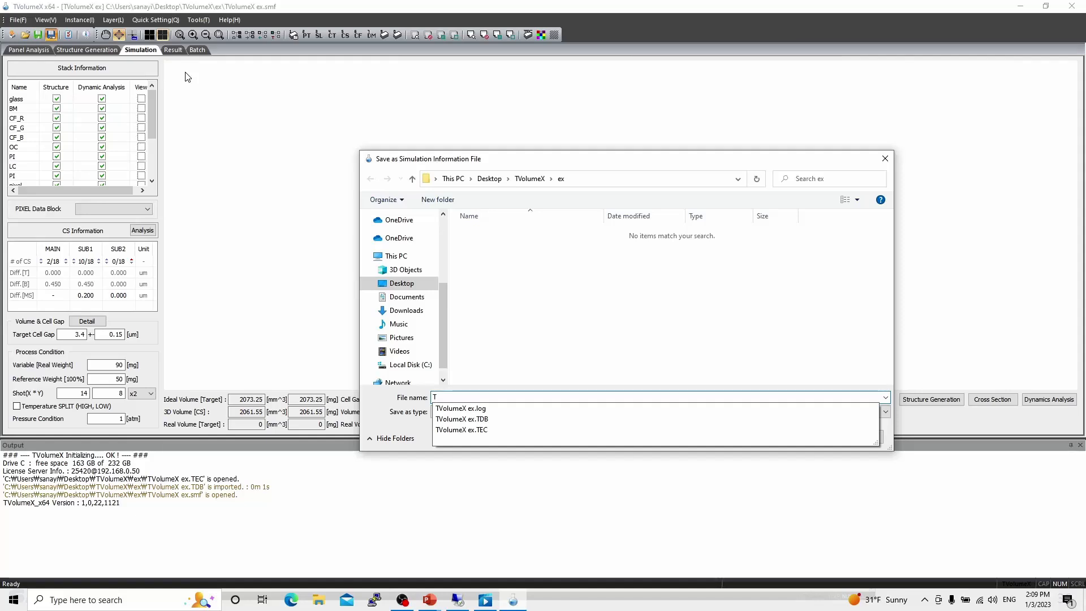
key("Down")
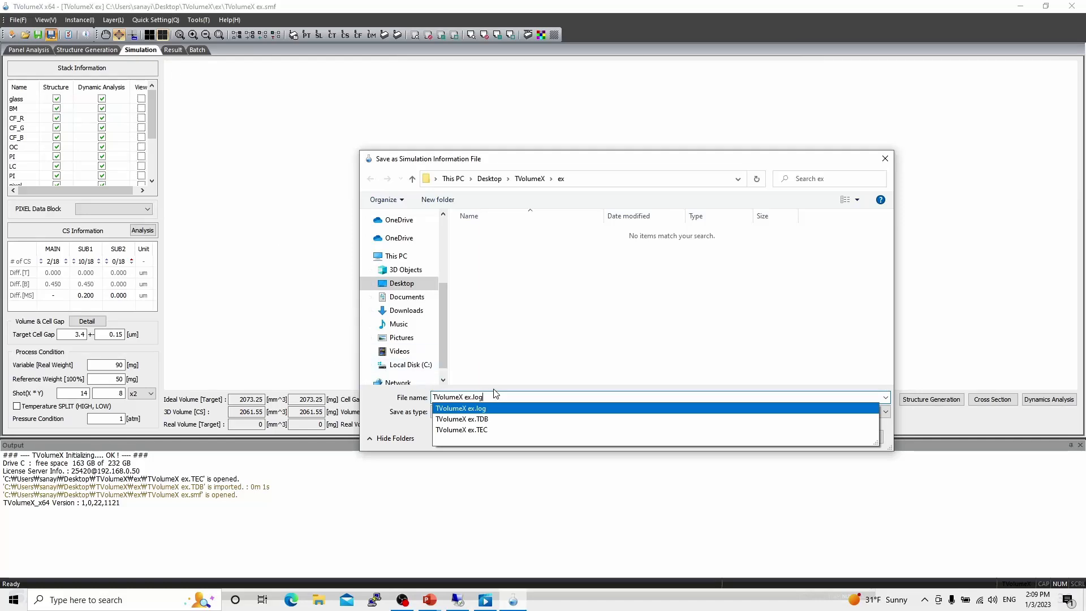
key("BackSpace")
key("BackSpace")
key("BackSpace")
key("BackSpace")
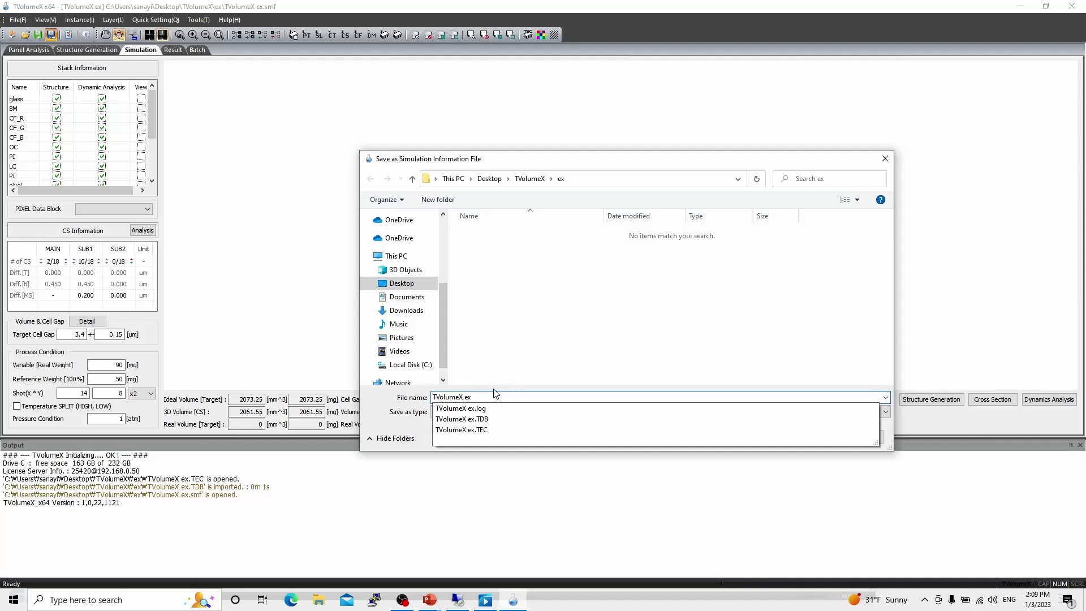
key("Return")
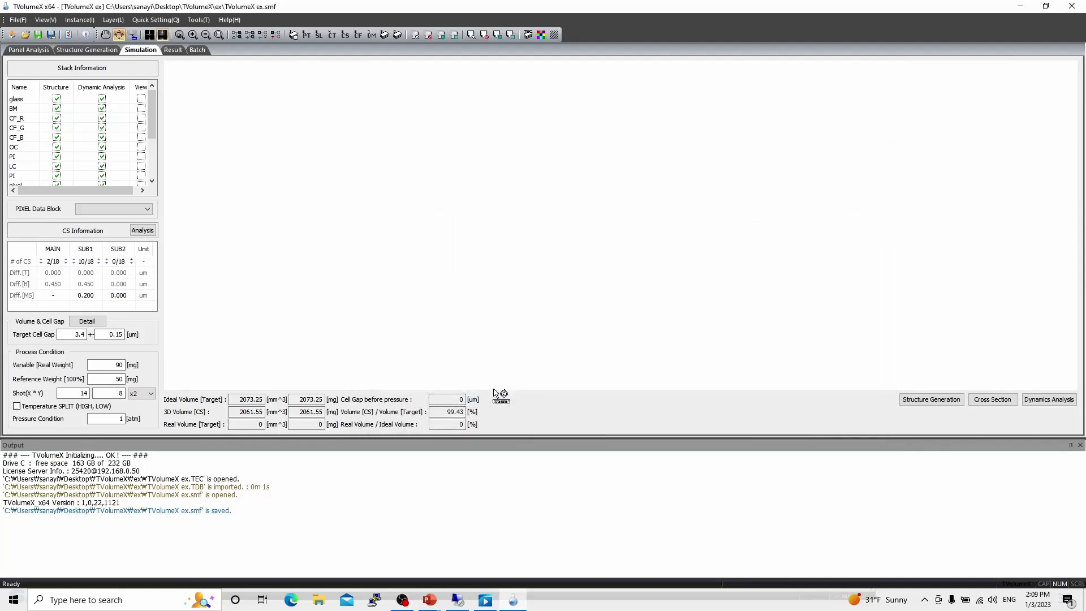
- Run the structure generation and look through the per-pixel output files in the TVolumeX ex result folder
left_click(927, 402)
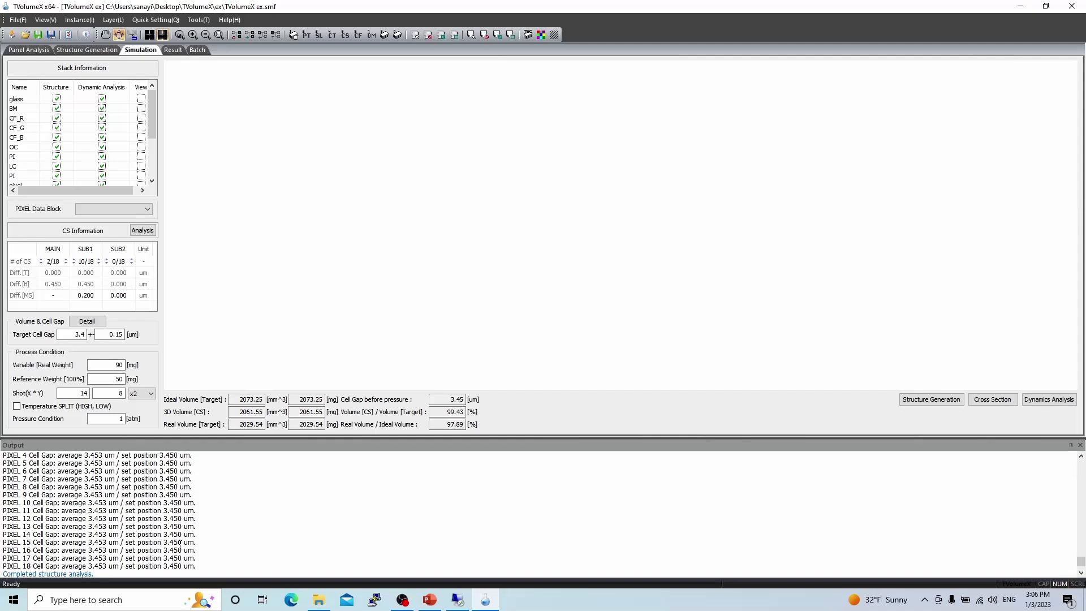
left_click(316, 605)
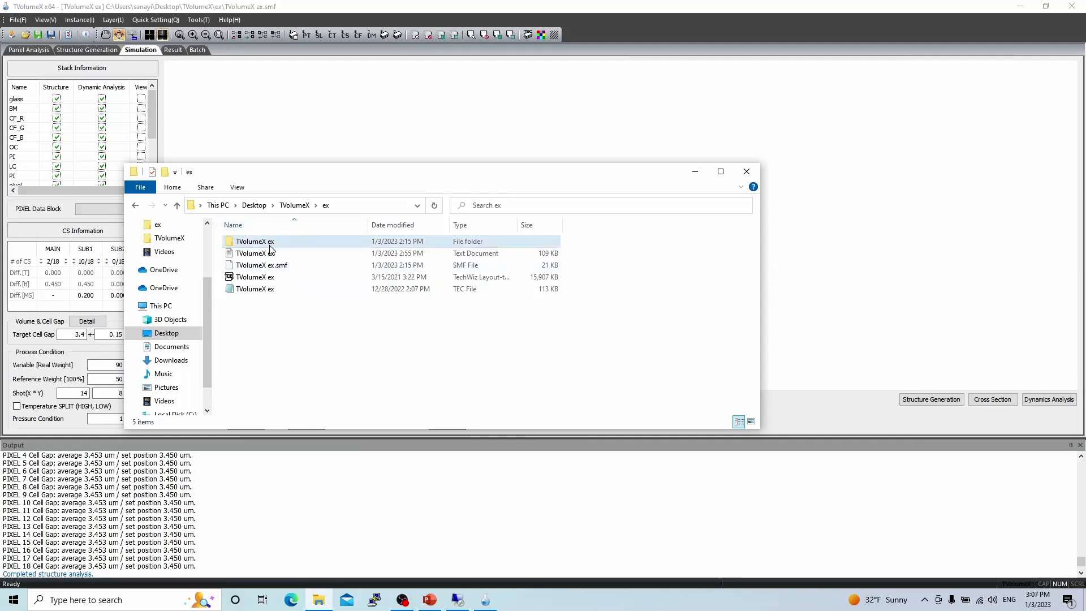
mouse_move(270, 249)
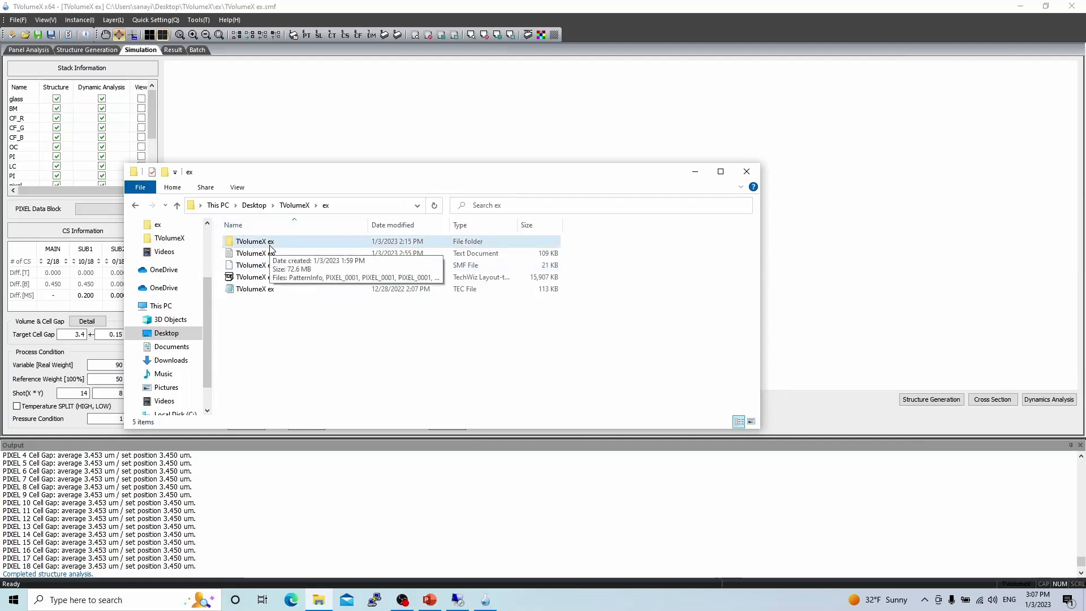
double_click(271, 247)
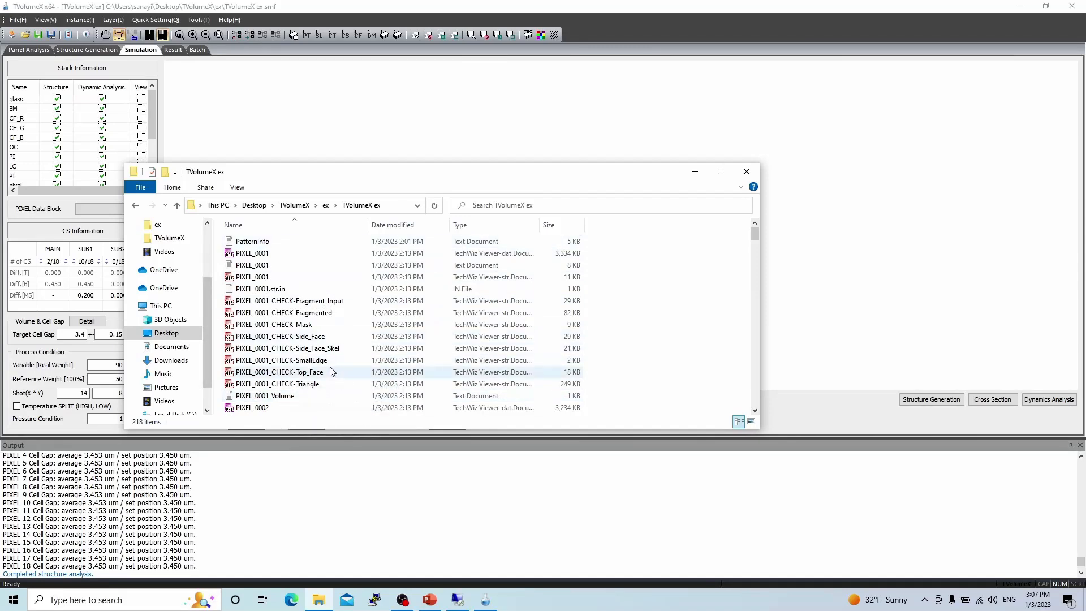
left_click_drag(755, 235, 758, 412)
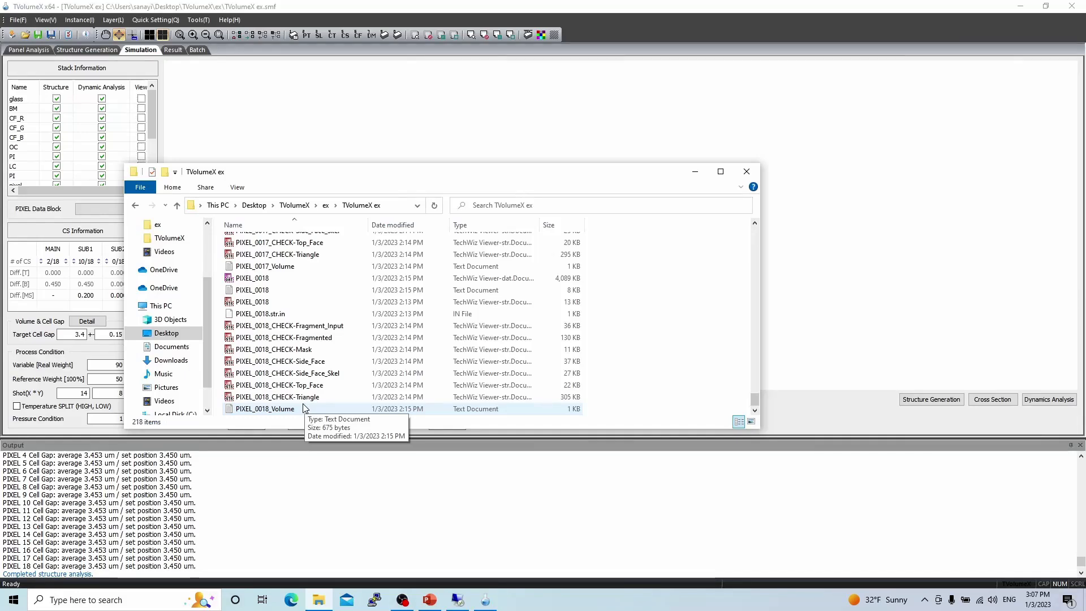
left_click(695, 172)
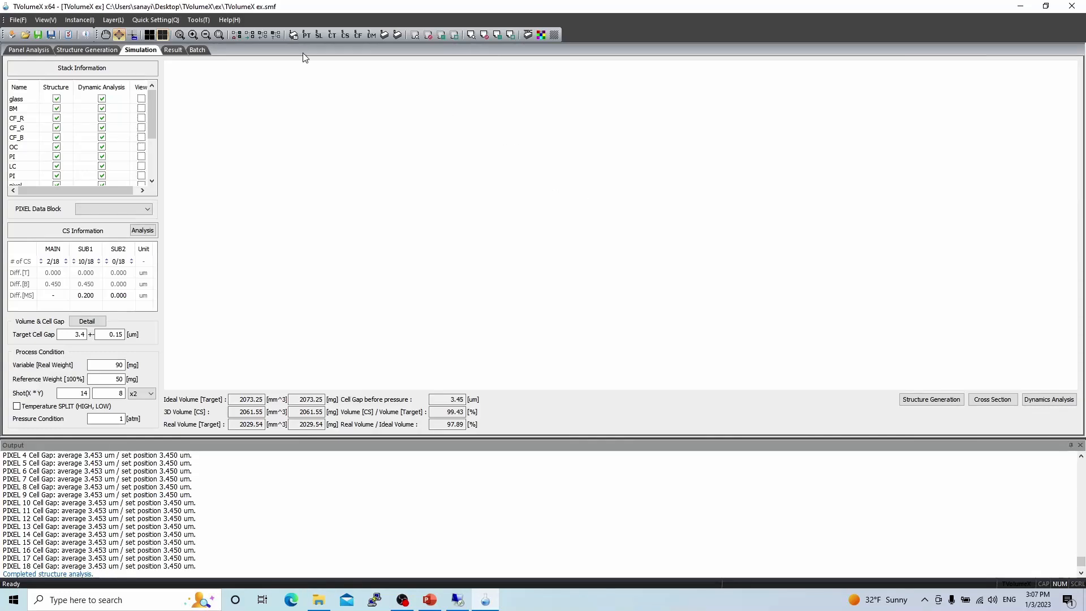
- Show the position labels and pattern areas on the panel layout and go to the unit pixel's start point
left_click(26, 52)
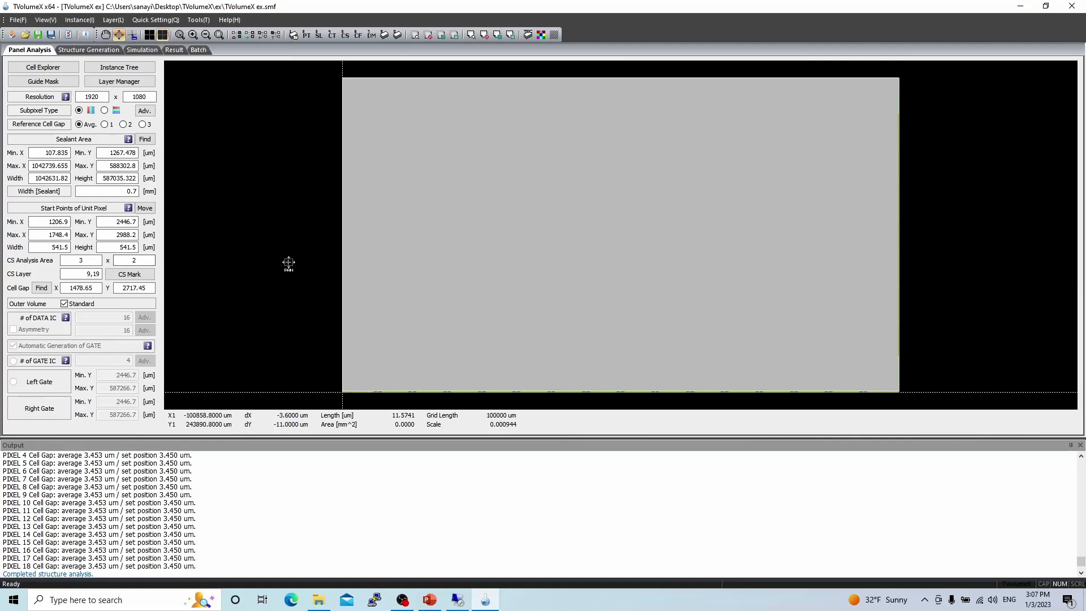
left_click(386, 36)
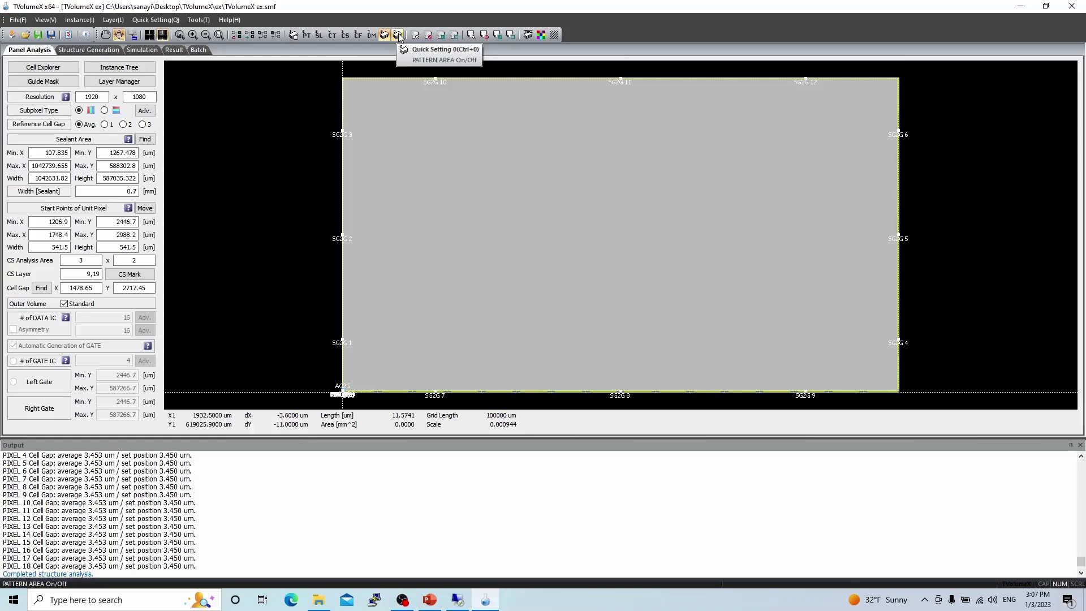
left_click(399, 35)
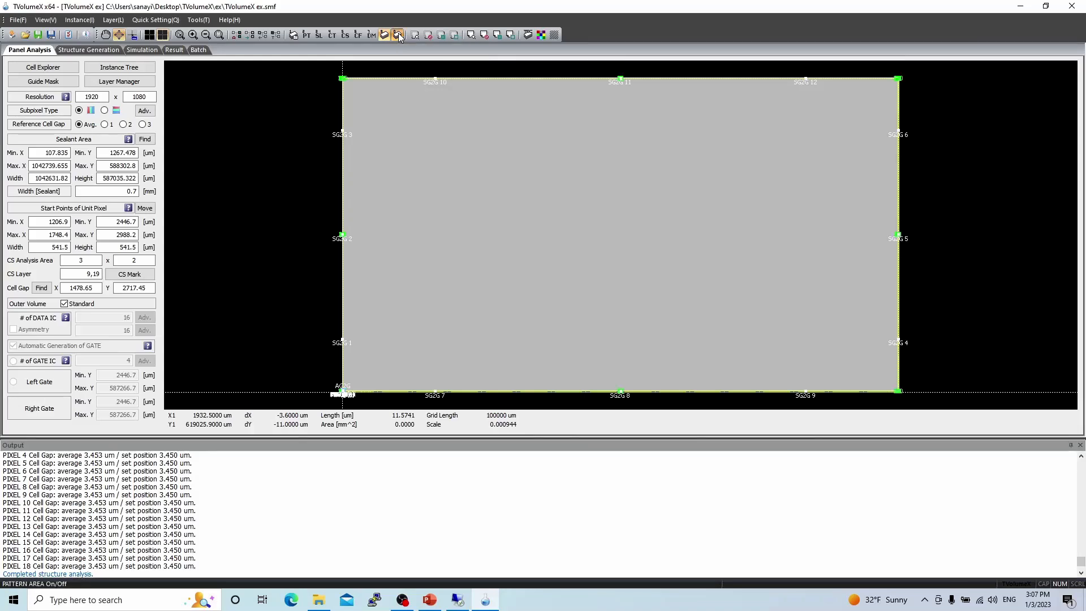
left_click(145, 208)
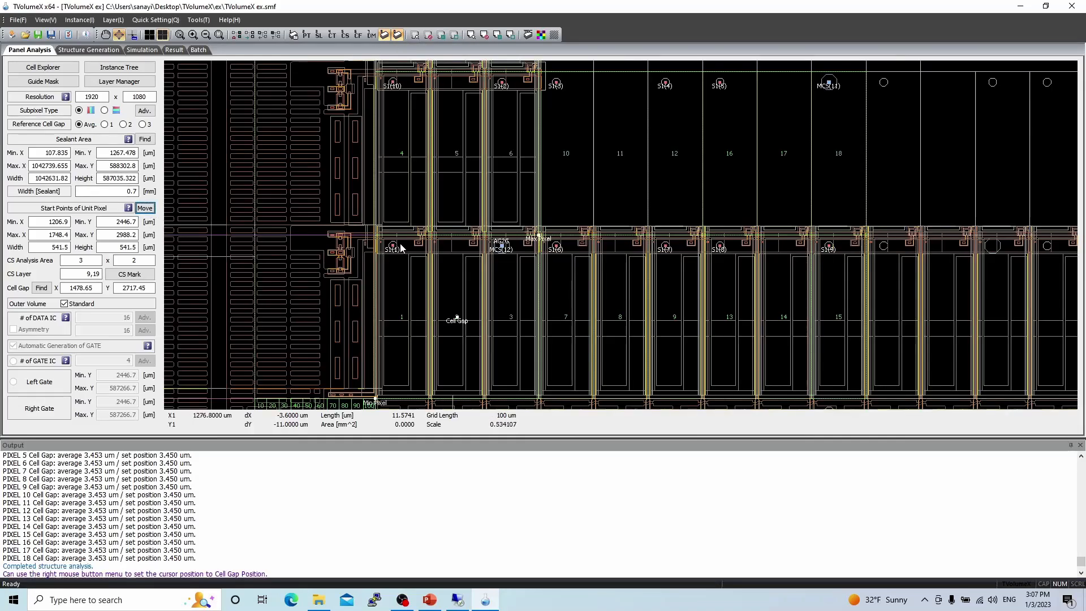
- Make all layers other than BM invisible, and hide the BM layer too, leaving only the pattern area outlines
left_click(119, 82)
right_click(622, 254)
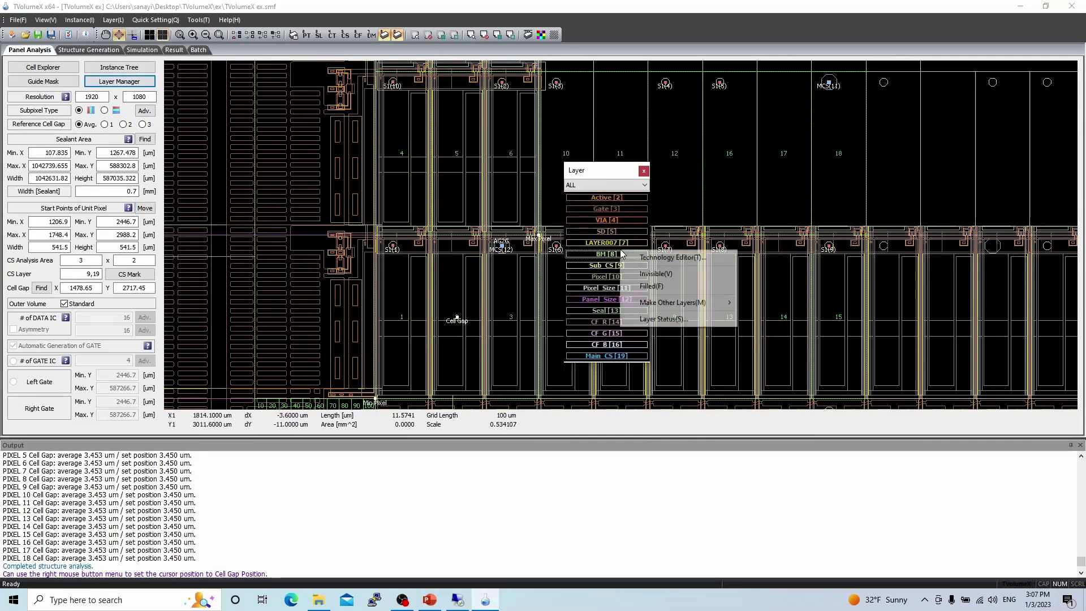
mouse_move(701, 303)
left_click(789, 312)
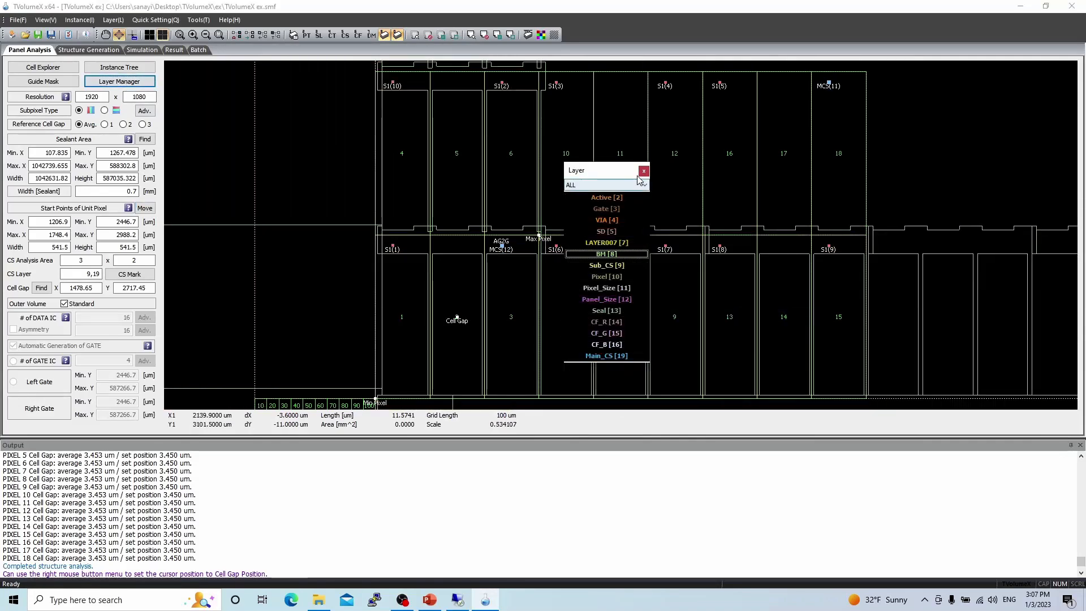
left_click_drag(638, 177, 337, 167)
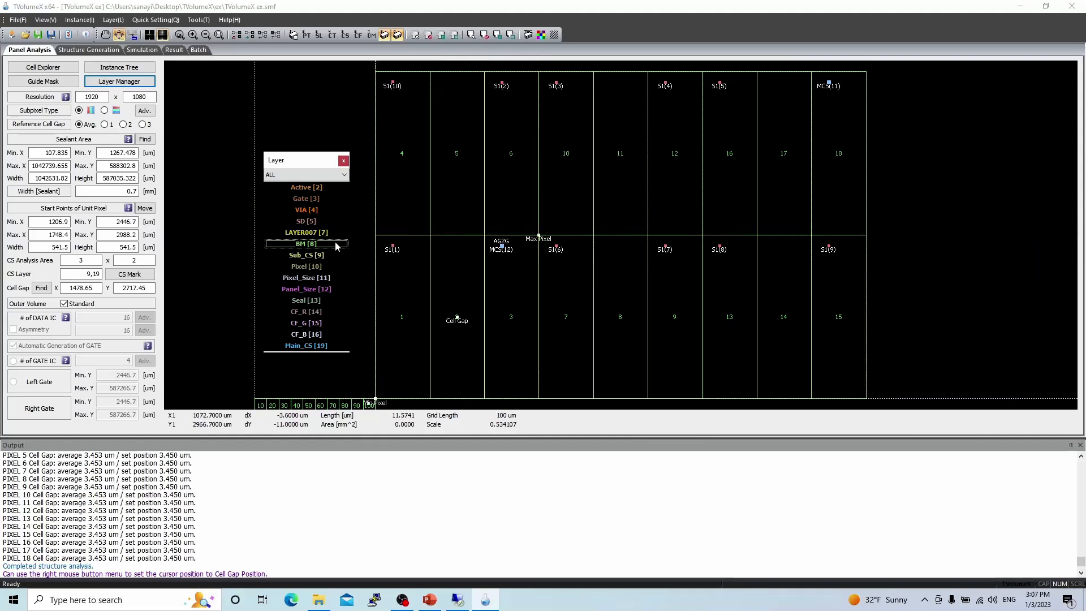
left_click(343, 161)
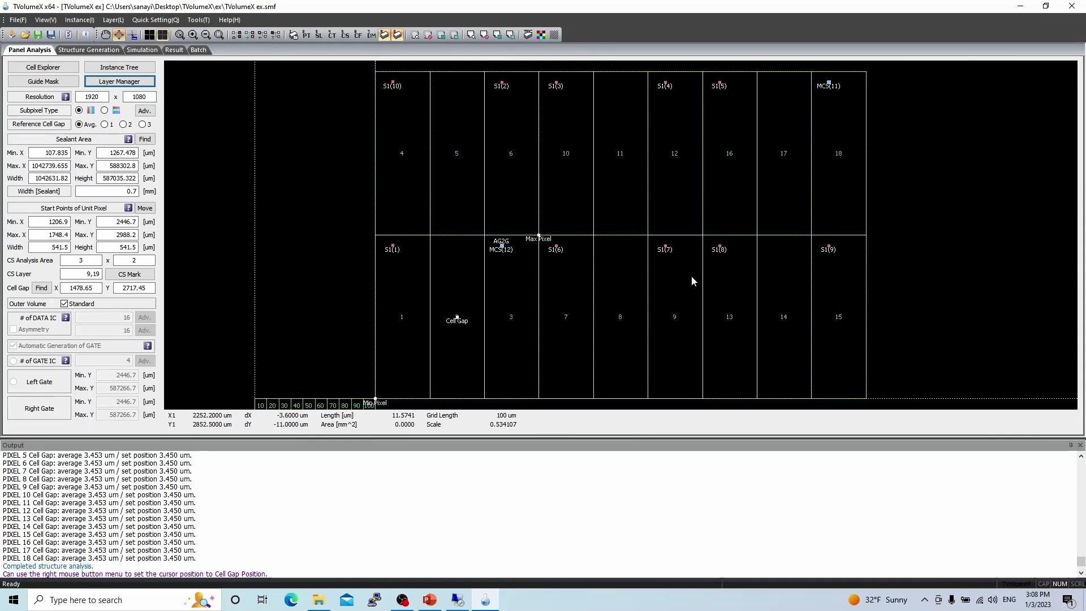
- Fit the whole panel in the view and examine the pattern area beside the SG2G 2 position on the sealant edge
left_click(319, 604)
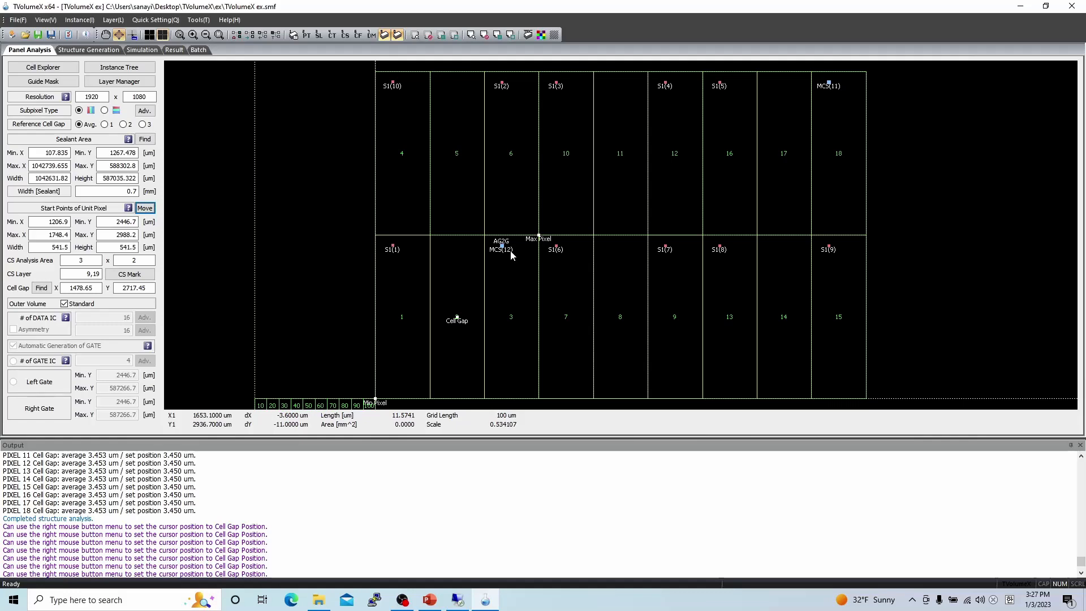
left_click(293, 218)
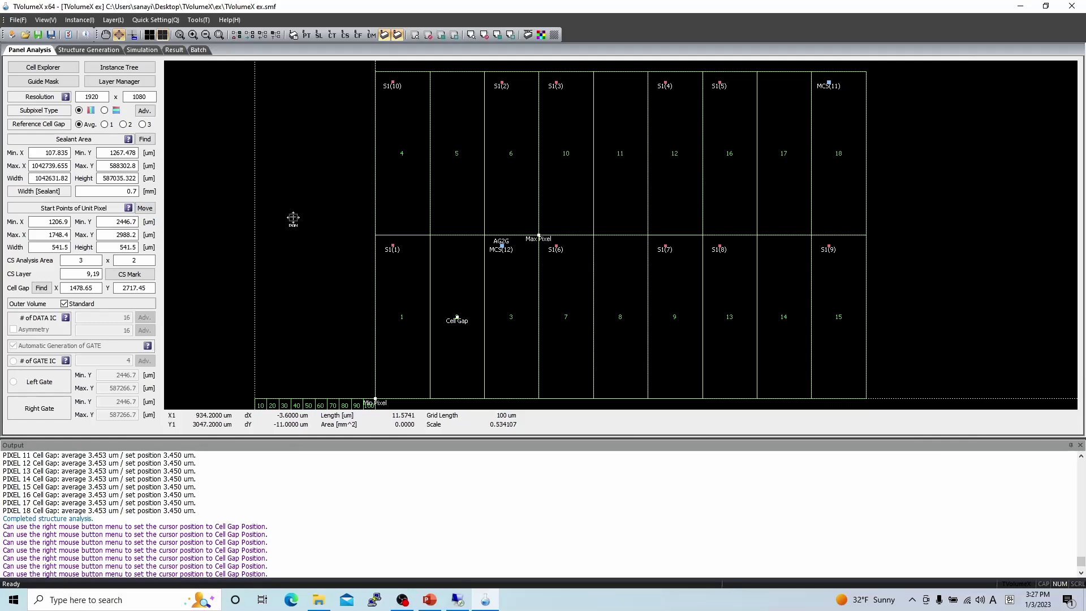
key("f")
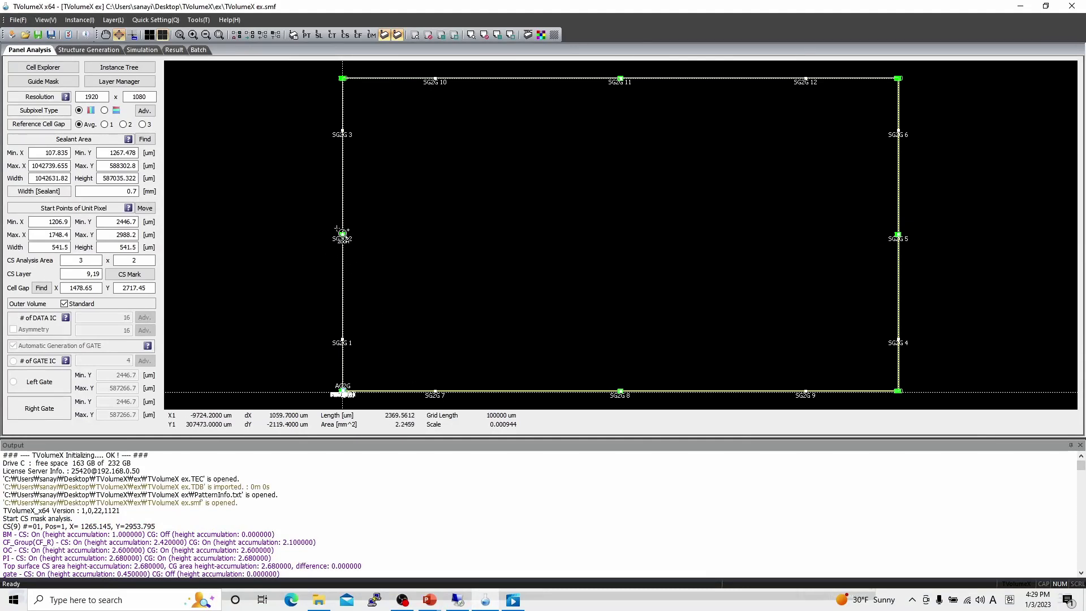
scroll(345, 238, "up", 2)
scroll(616, 264, "up", 8)
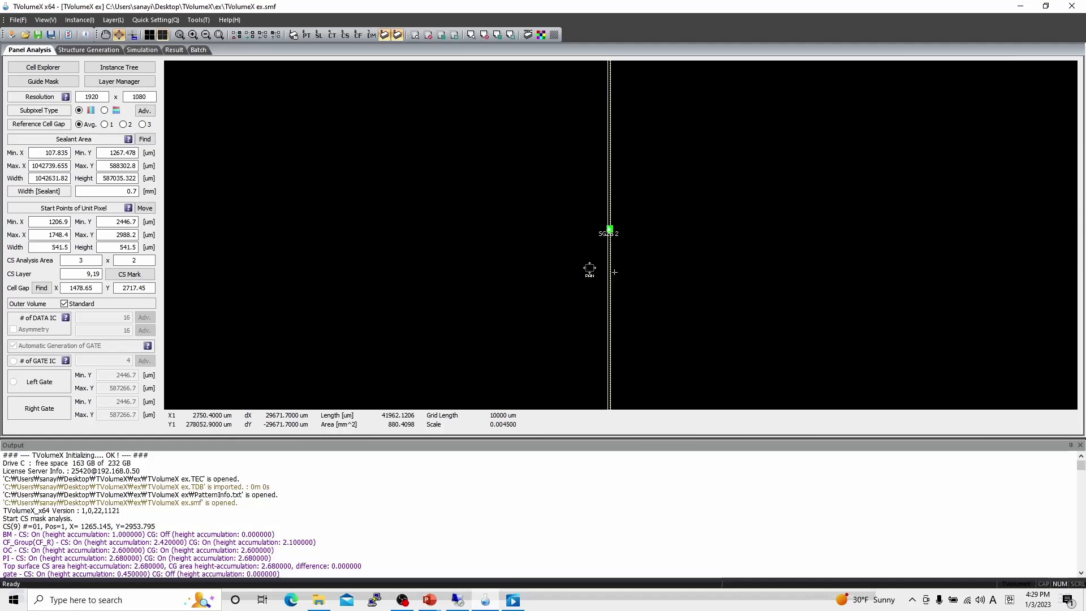
scroll(509, 264, "up", 3)
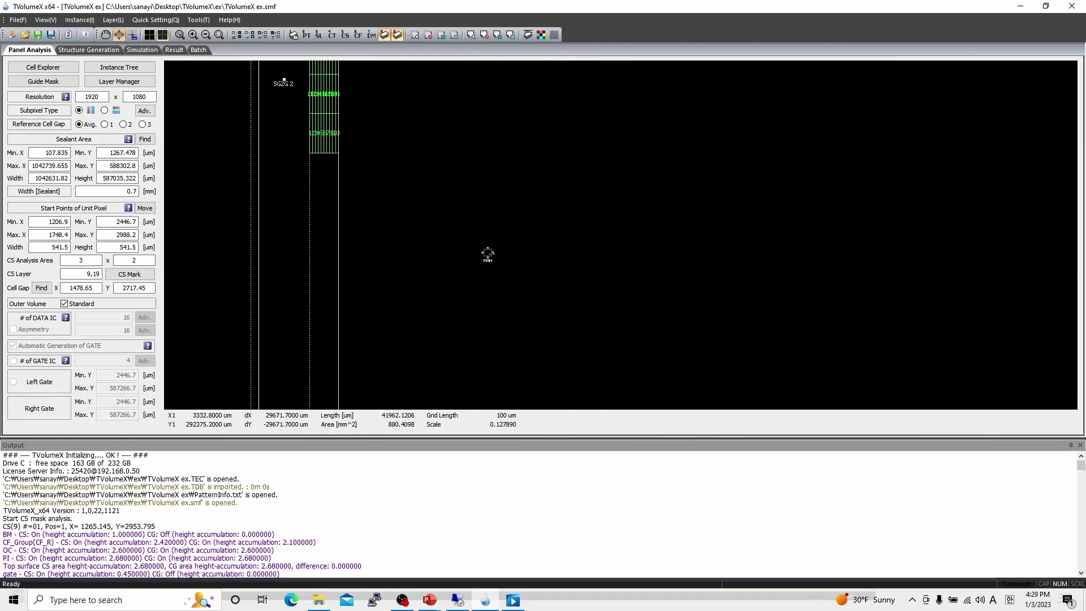
scroll(398, 245, "up", 3)
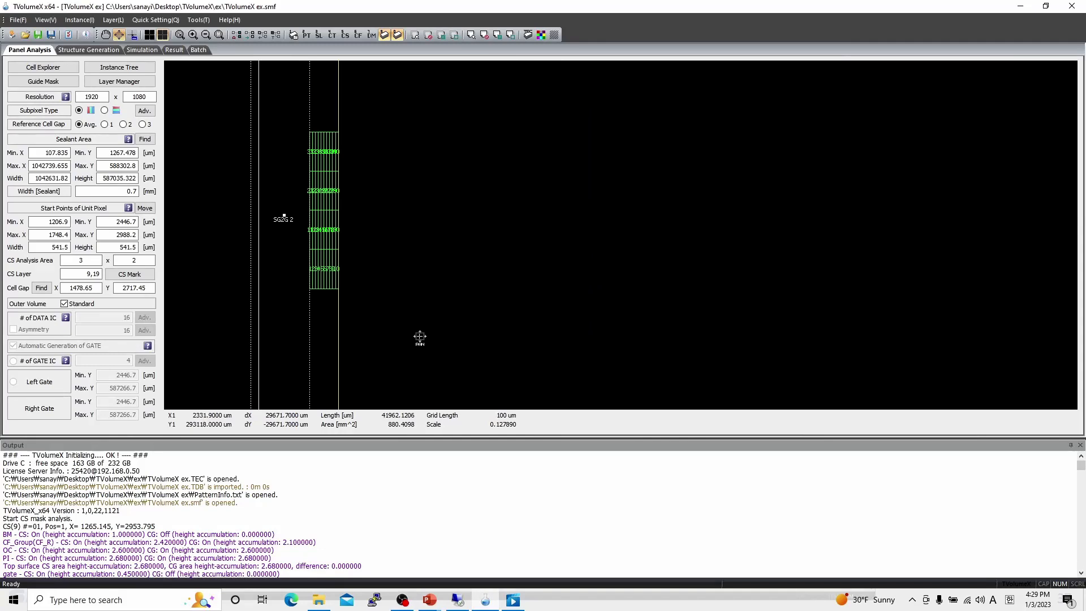
- Examine the pattern area at the SG2G 11 position on the panel's upper edge, then go to the unit pixel's start point
key("Home")
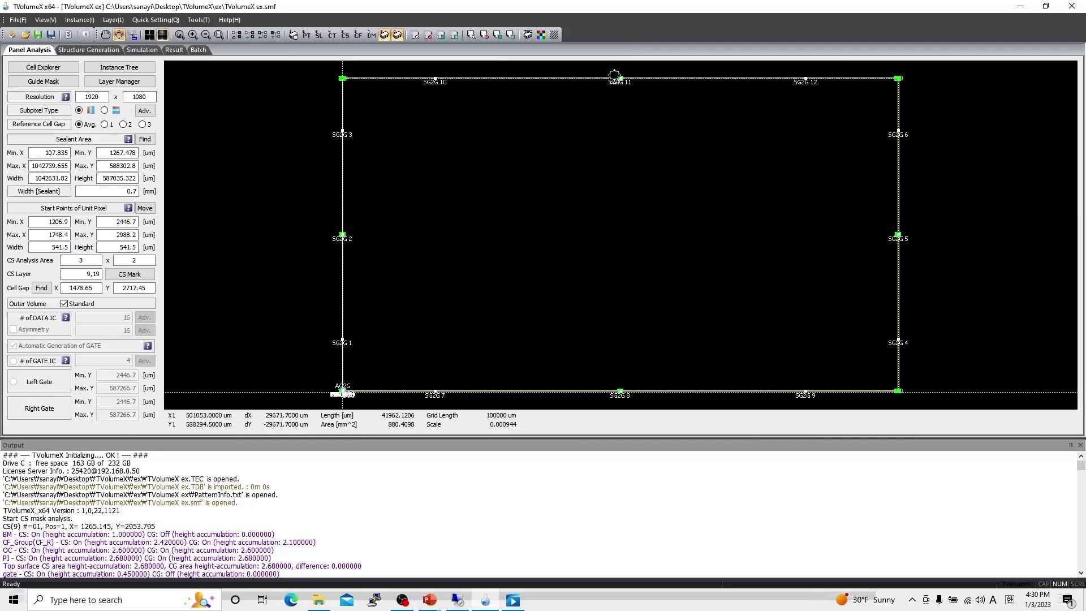
left_click_drag(615, 72, 626, 82)
scroll(621, 252, "up", 11)
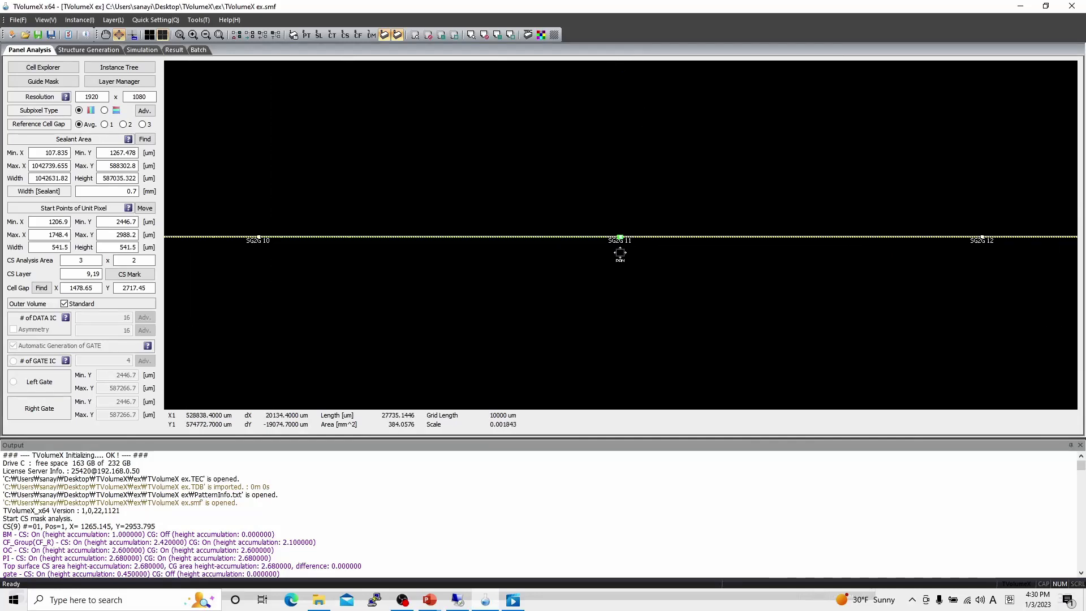
scroll(598, 254, "up", 7)
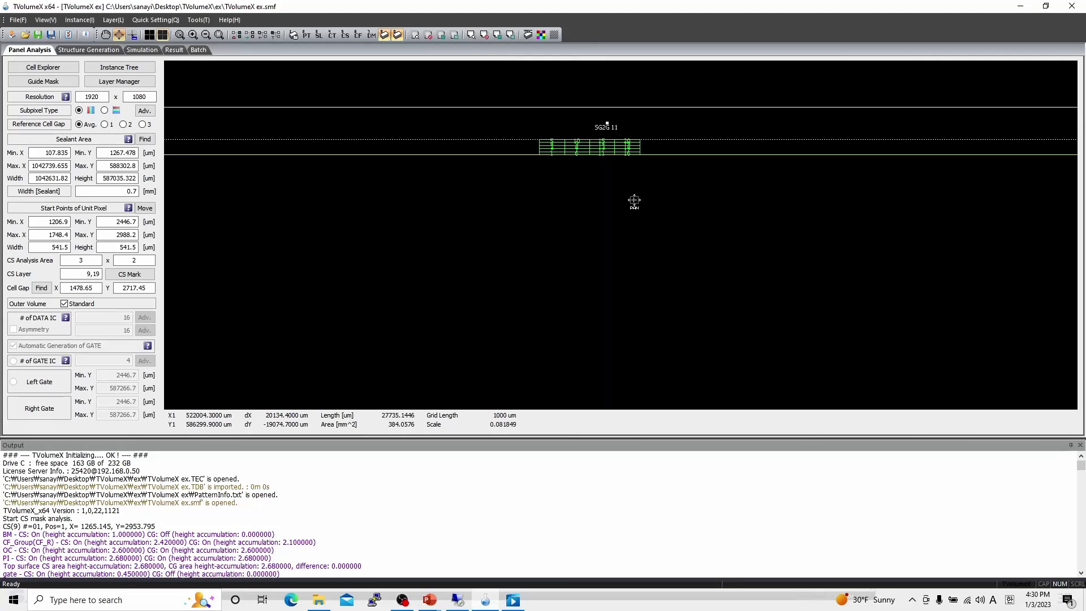
left_click(144, 208)
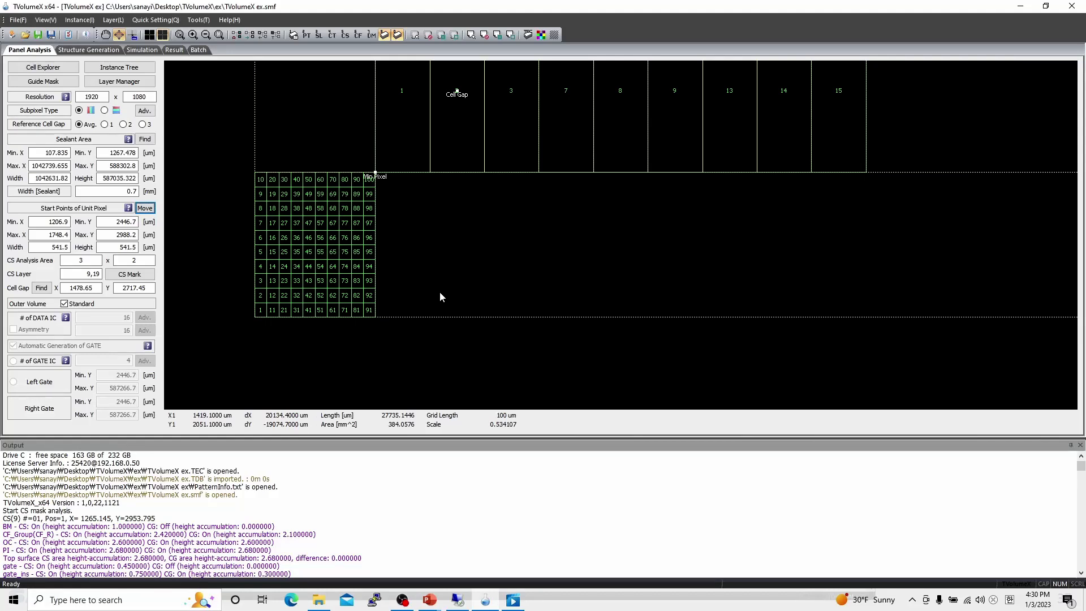
- Open the simulation view and load pixel data block 1+2+3 for 3D display
left_click(104, 51)
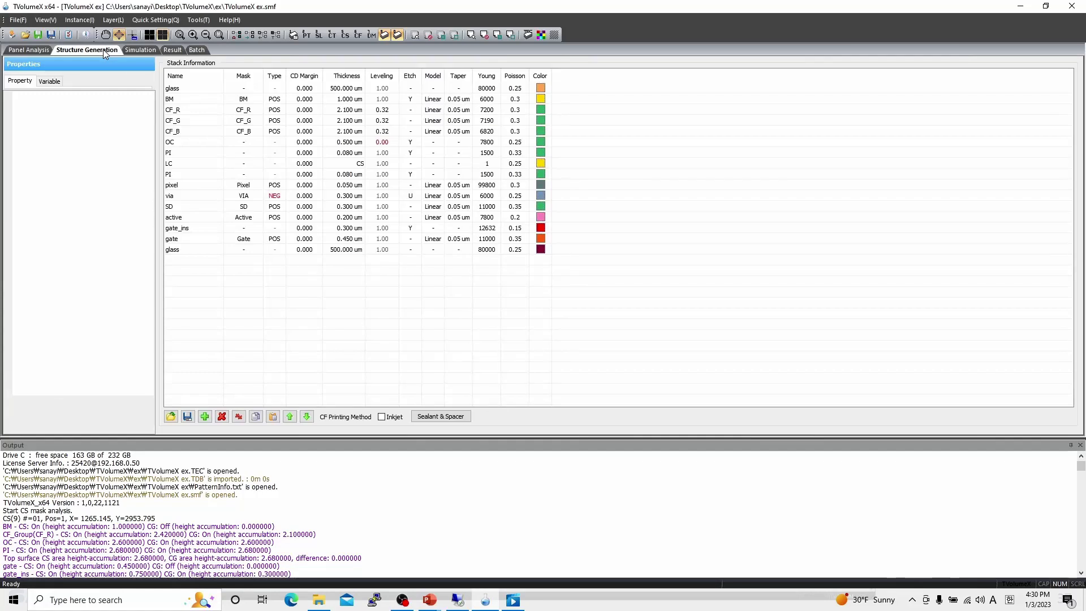
left_click(140, 50)
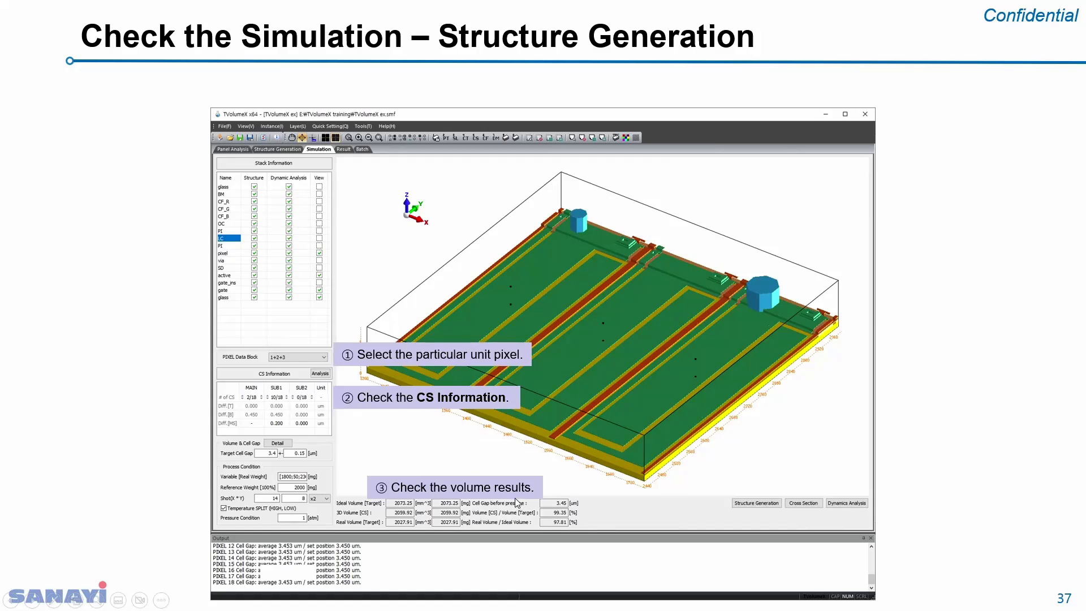
key("alt+Tab")
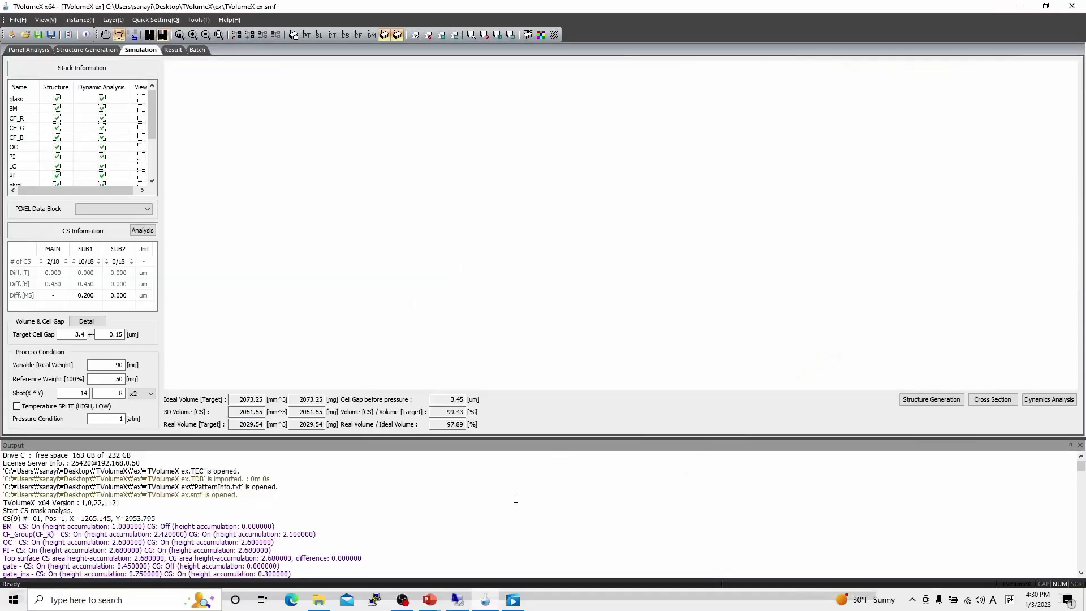
left_click(143, 212)
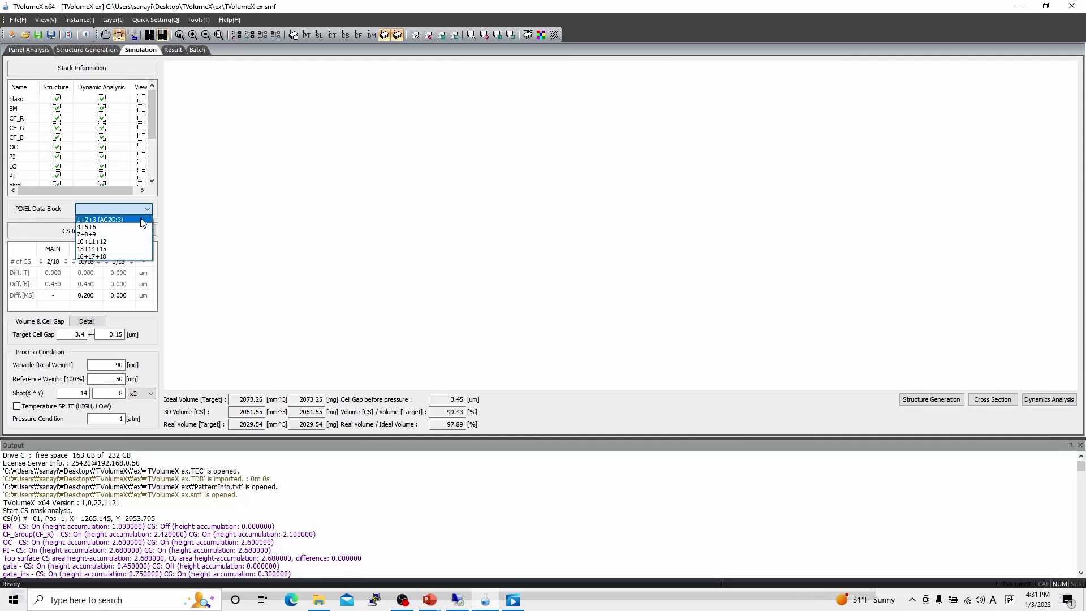
left_click(142, 220)
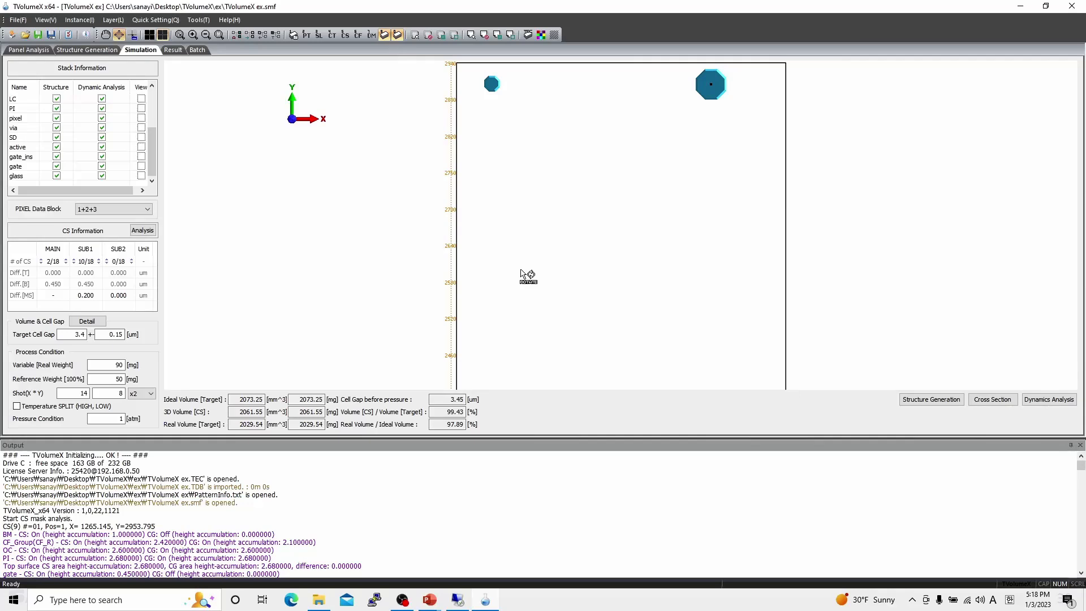
- Show the lower glass, gate, gate_ins, active, SD and via layers one by one in the 3D model and inspect them
left_click_drag(524, 279, 503, 233)
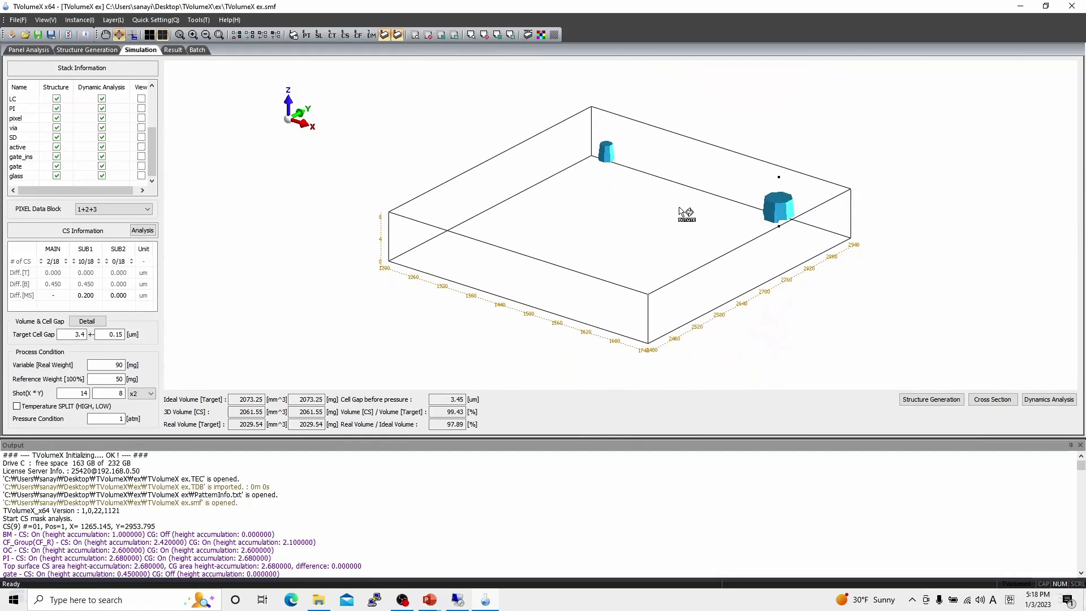
left_click(141, 175)
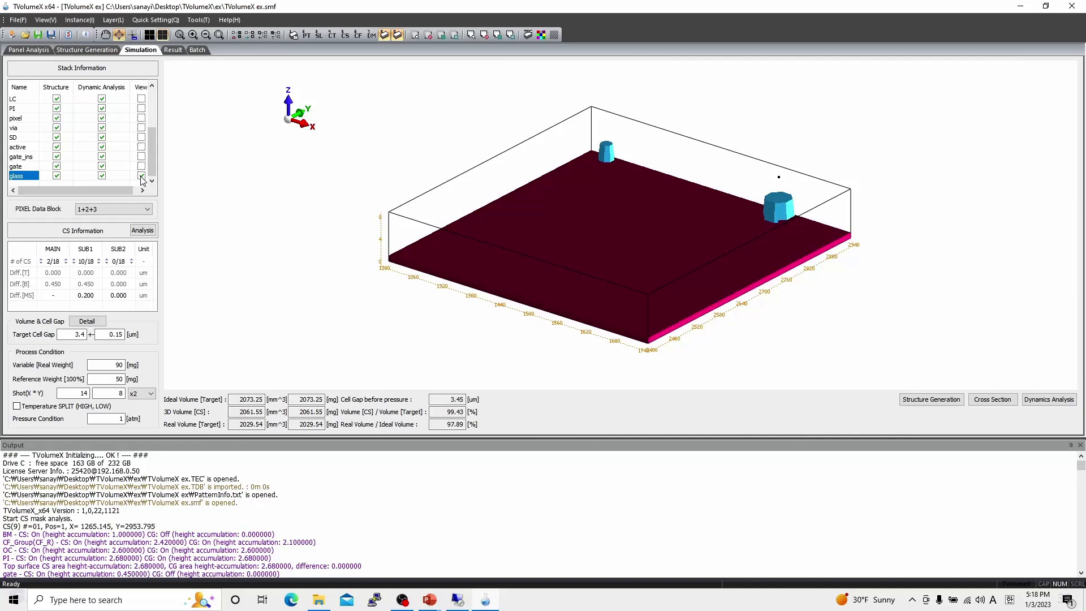
left_click(142, 167)
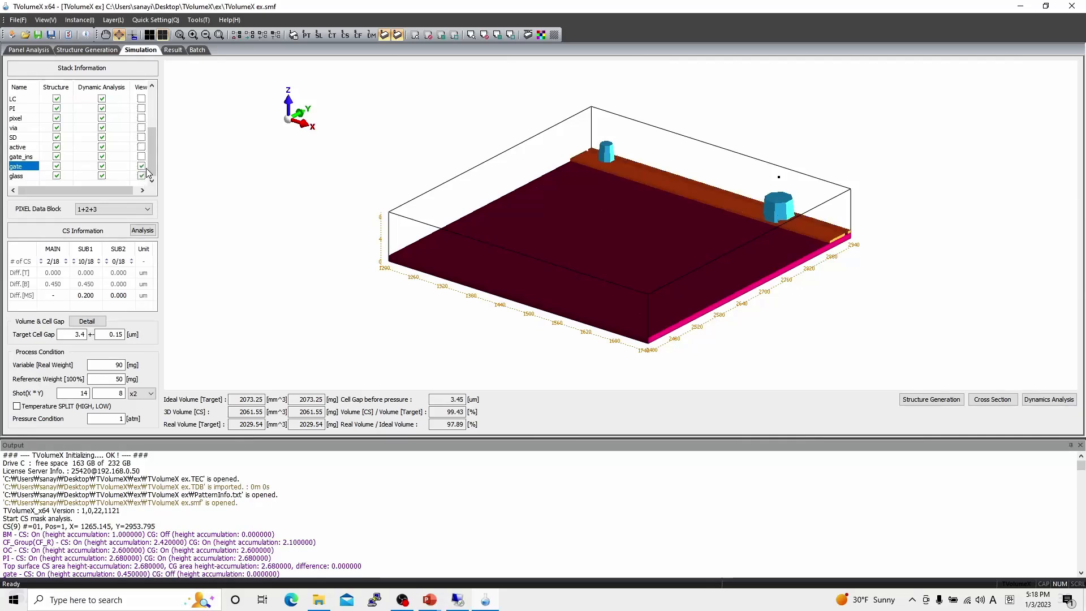
left_click(141, 156)
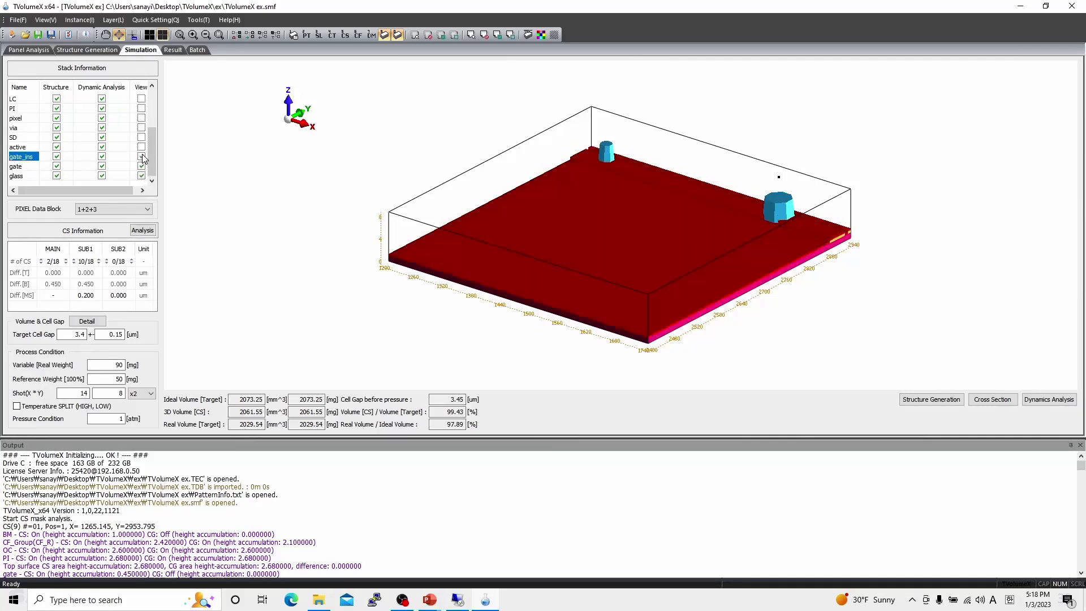
left_click(141, 147)
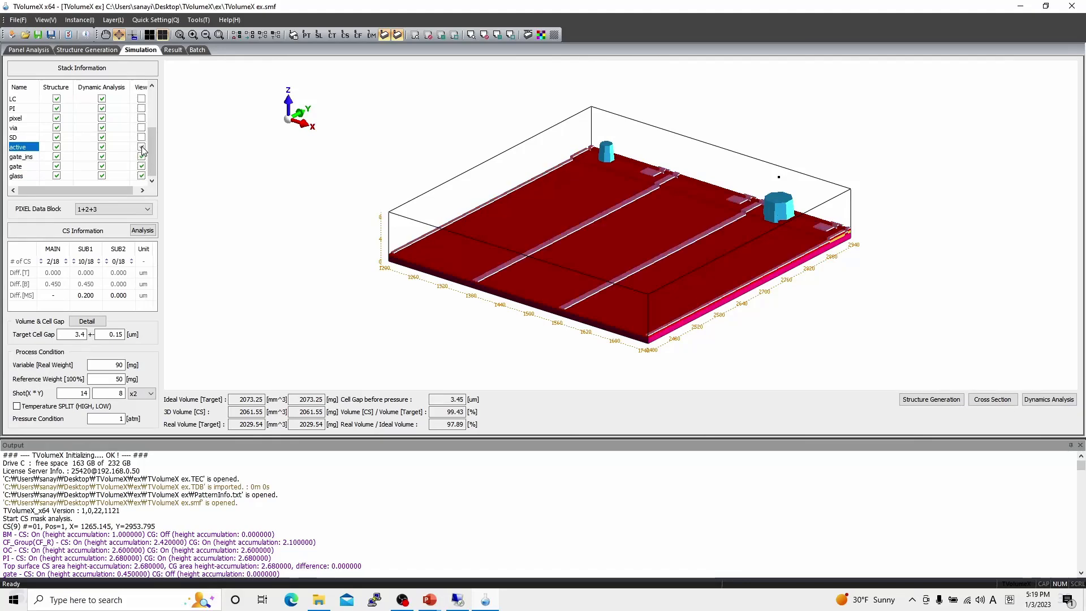
left_click(141, 137)
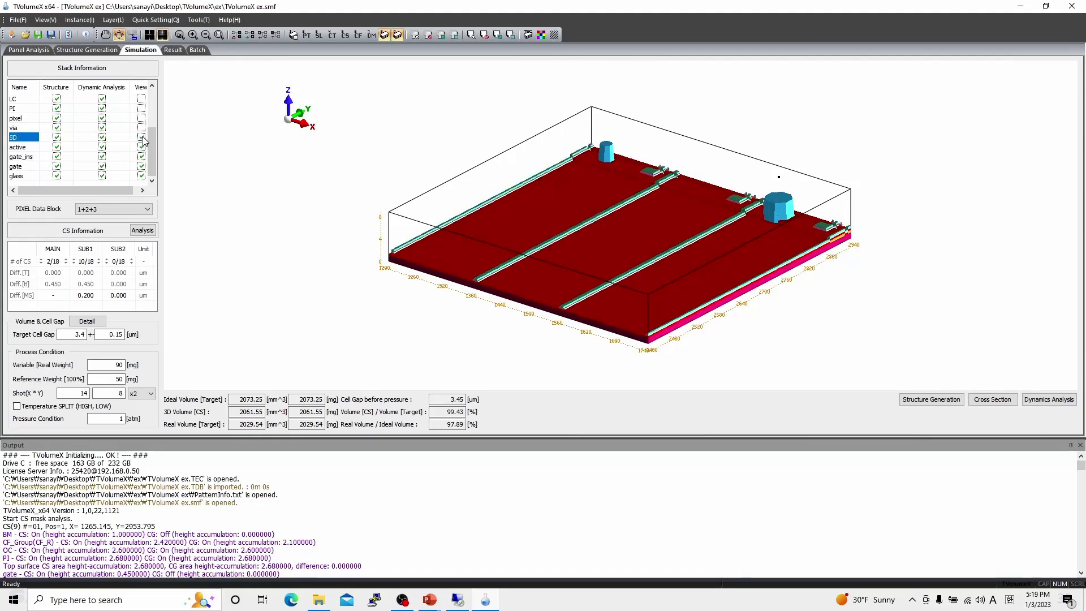
left_click(141, 128)
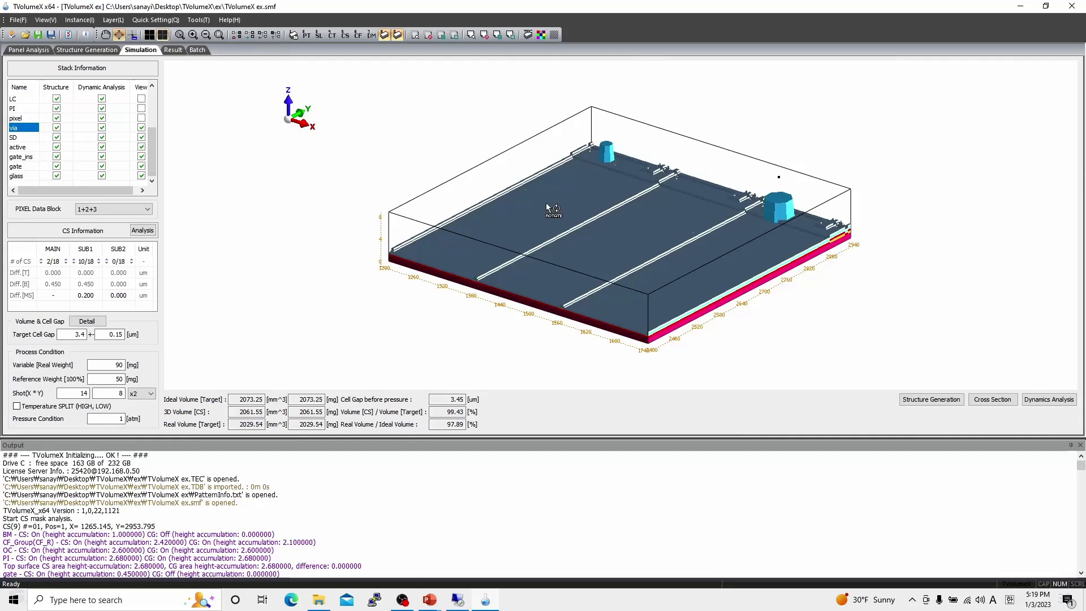
left_click_drag(546, 210, 563, 229)
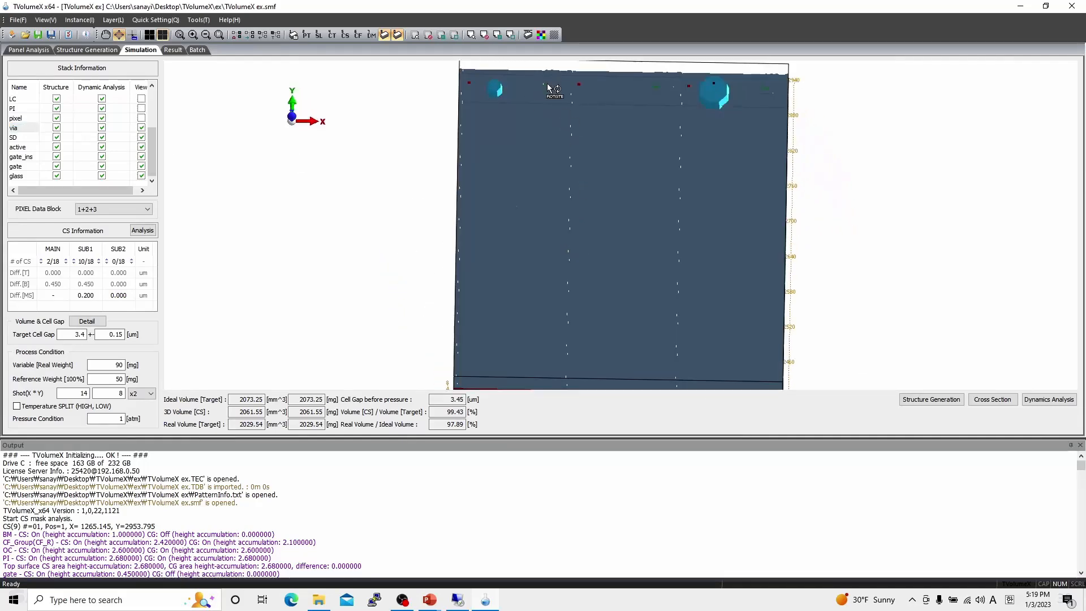
left_click_drag(637, 257, 623, 240)
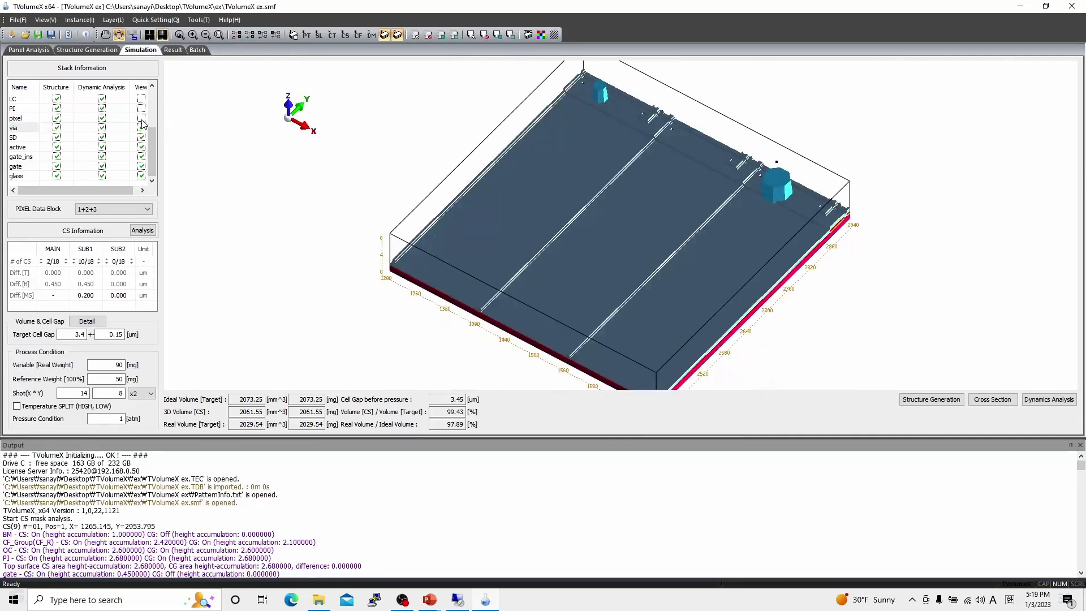
- Add the pixel, lower PI, LC, upper PI and OC layers one by one to the 3D display
left_click(141, 117)
scroll(155, 151, "up", 3)
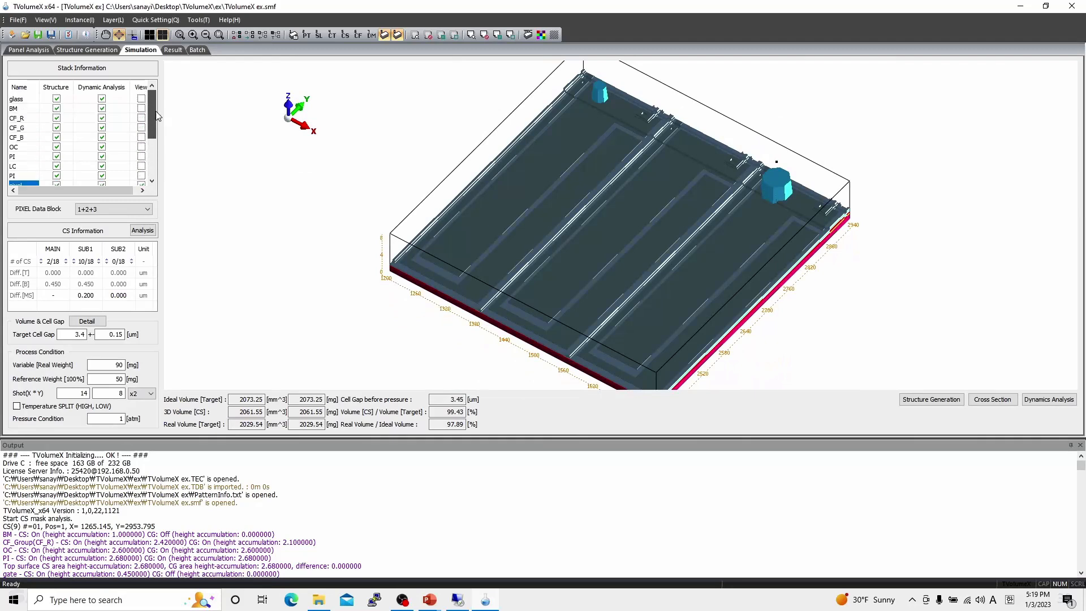
left_click(141, 177)
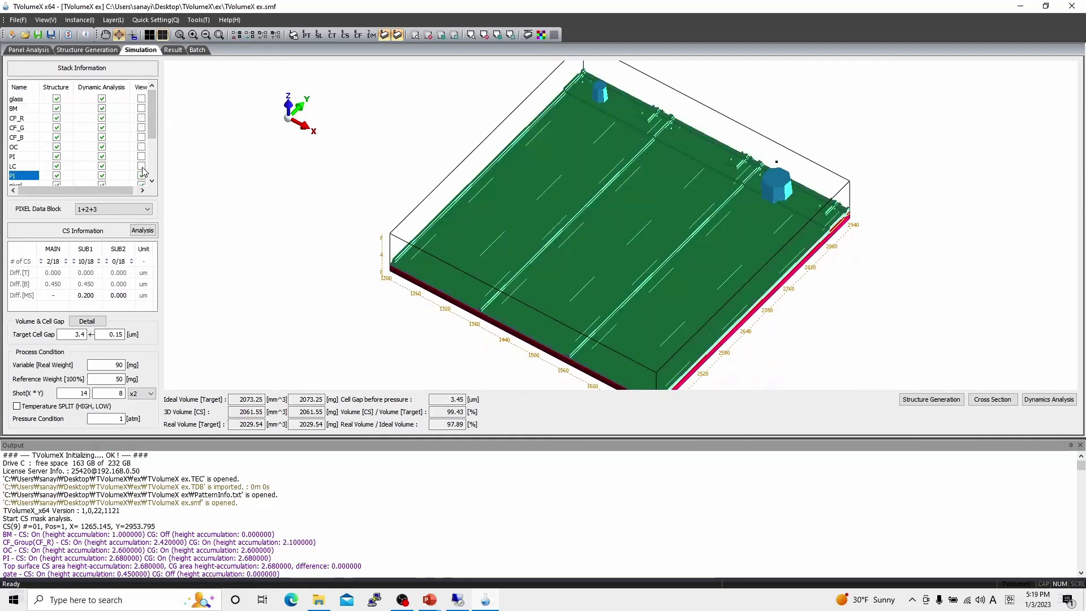
left_click(142, 166)
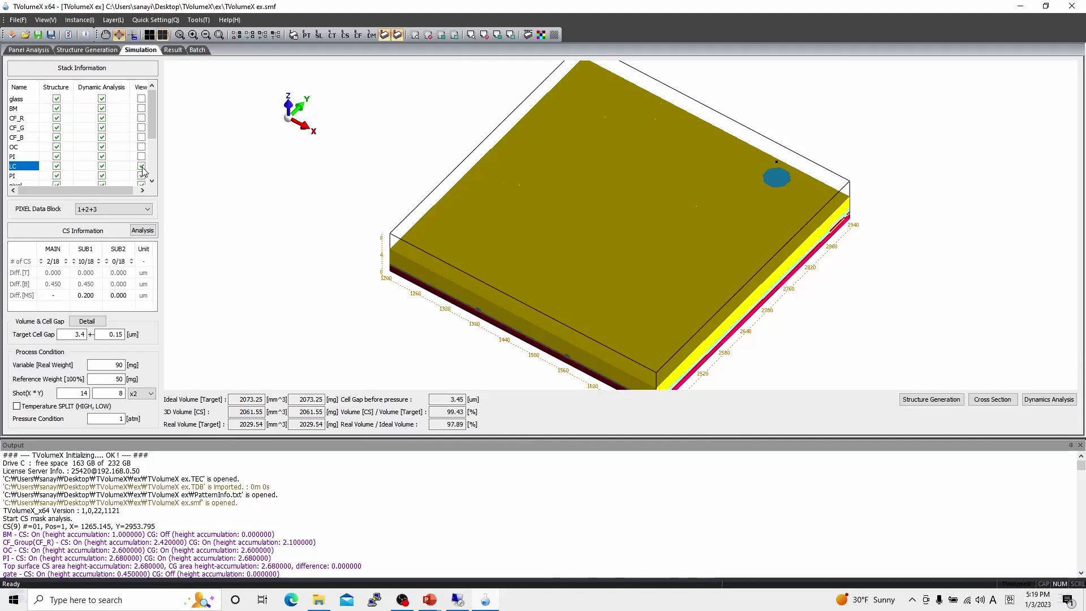
left_click(141, 156)
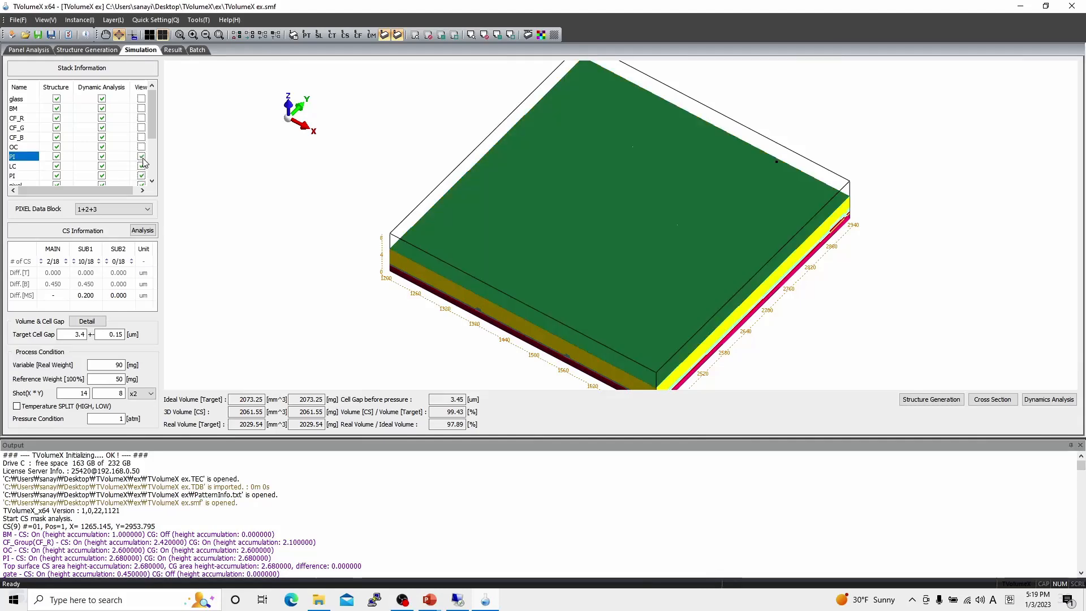
left_click(142, 148)
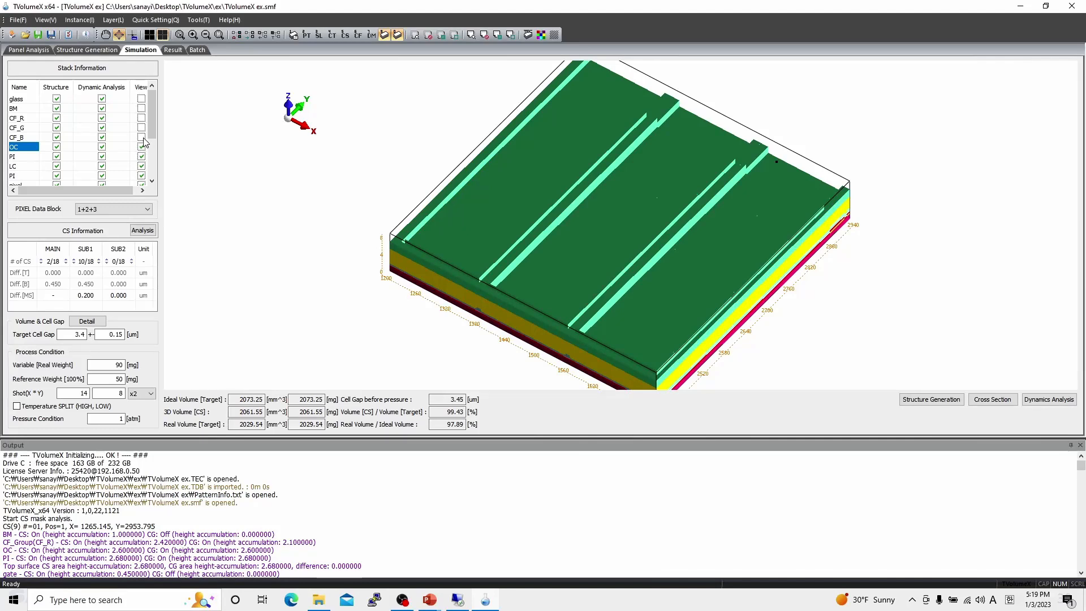
- Add the CF_B, CF_G, CF_R, BM and upper glass layers to complete the displayed stack
left_click(141, 138)
left_click(141, 128)
left_click(141, 118)
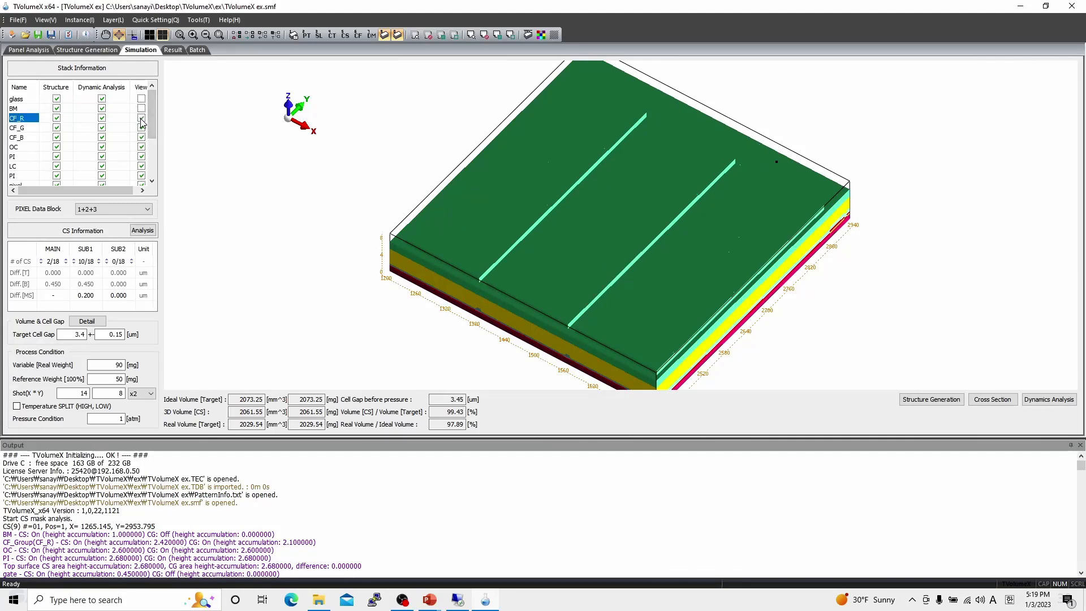
left_click_drag(629, 271, 622, 270)
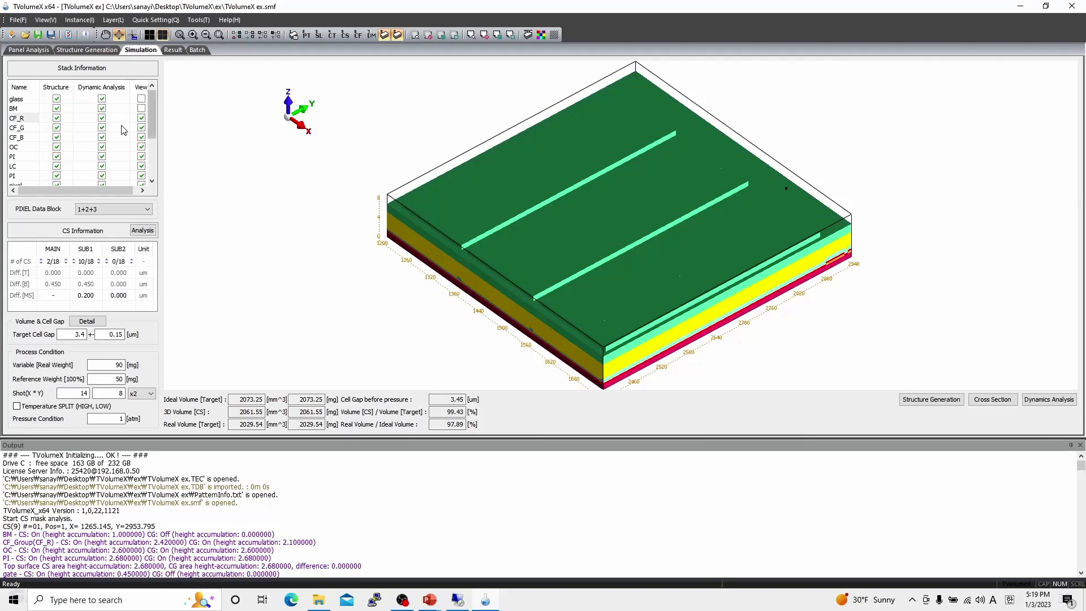
left_click(141, 108)
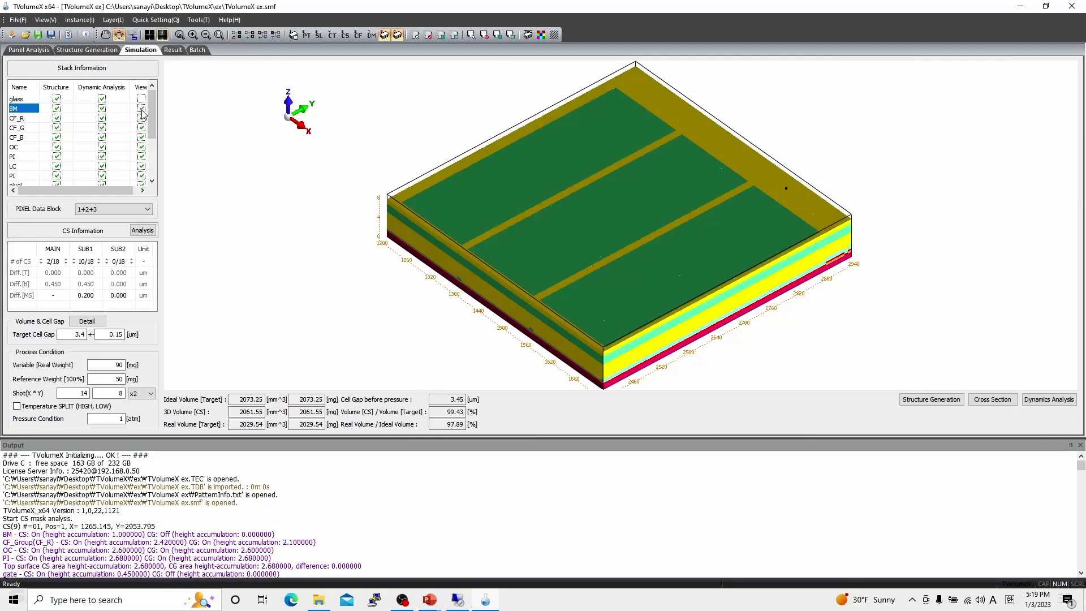
left_click(142, 99)
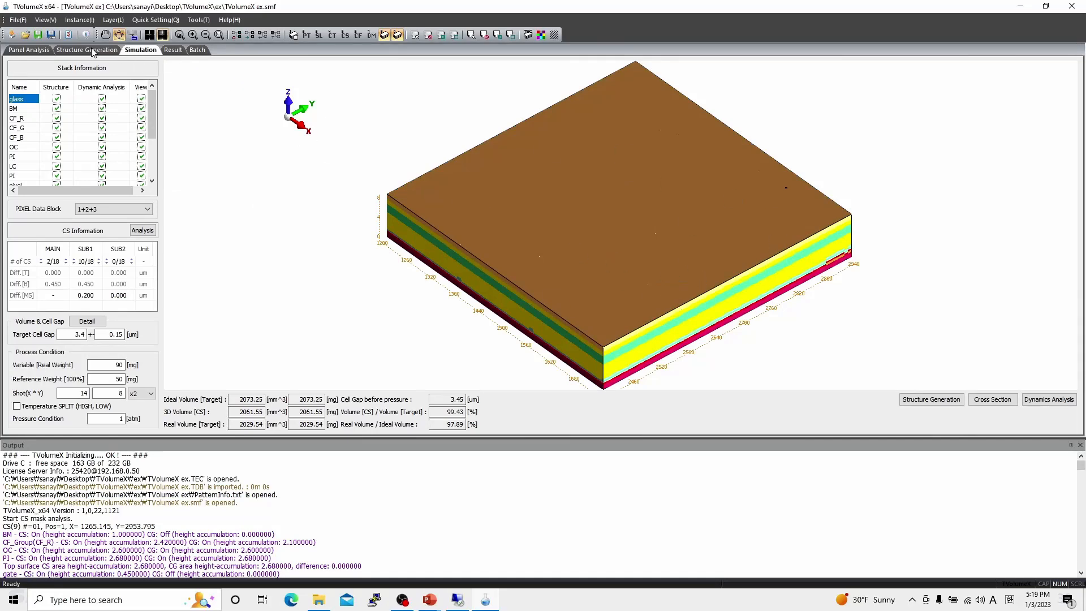
- Hide all the layers in the 3D model and turn on only the OC layer
left_click(141, 87)
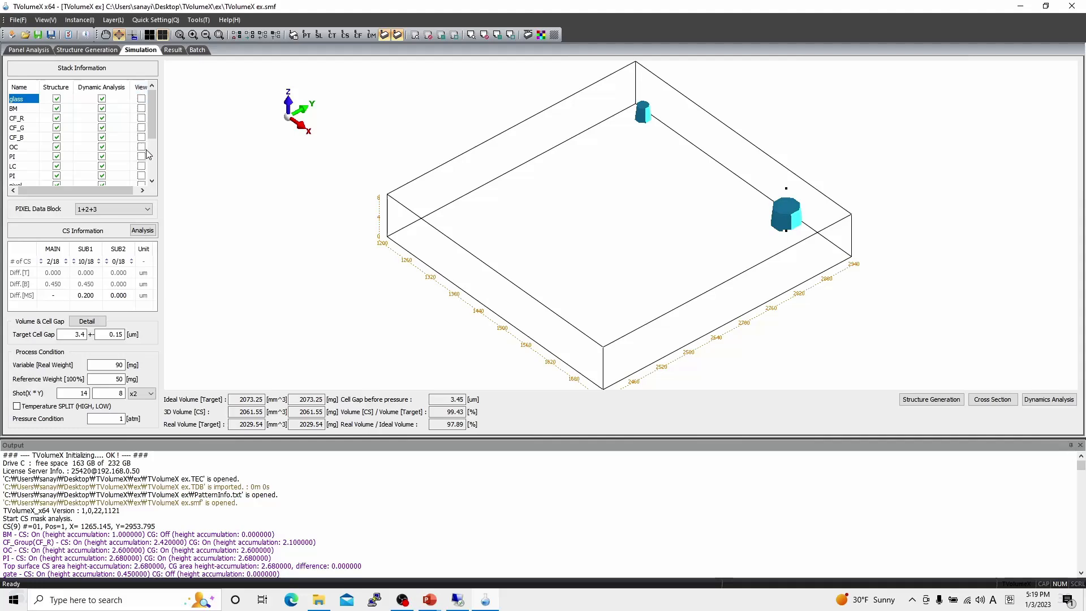
left_click(142, 147)
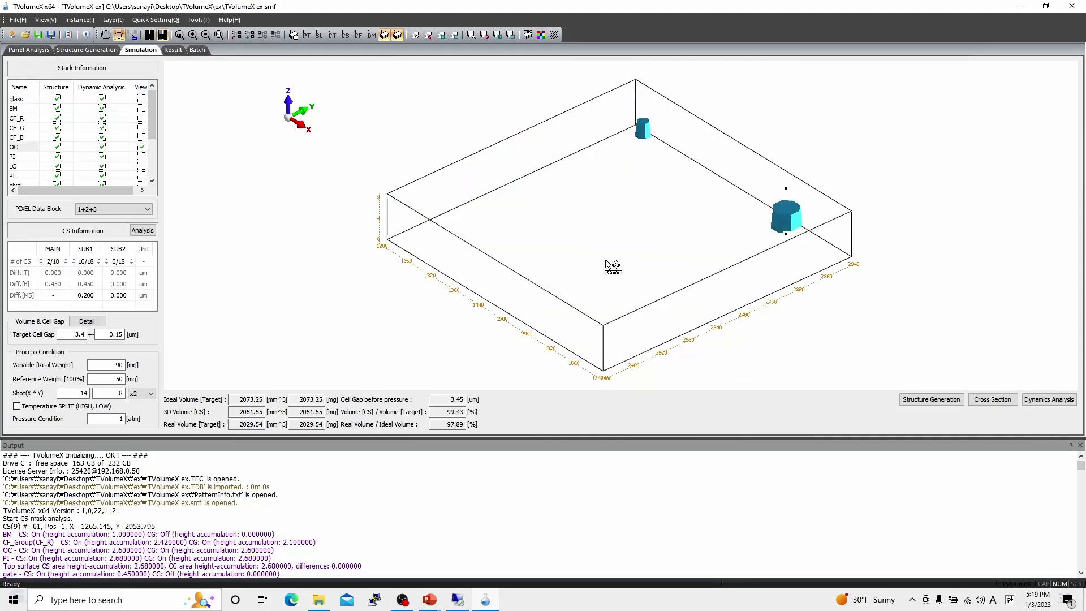
- Inspect the OC layer from its underside in the 3D model and check its thickness and leveling properties in the stack definition
left_click_drag(605, 260, 577, 170)
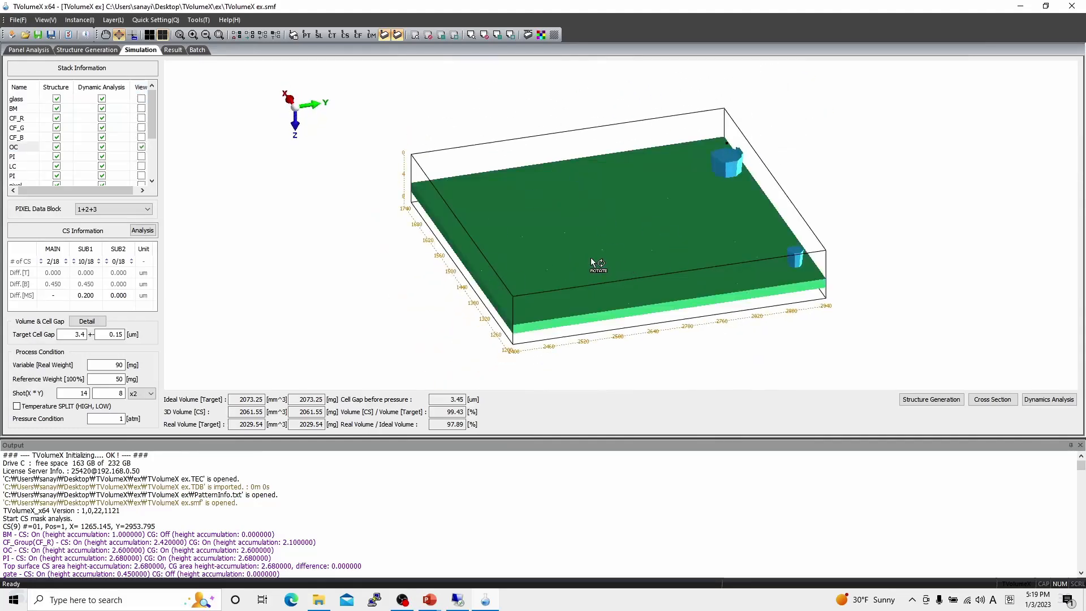
left_click(90, 51)
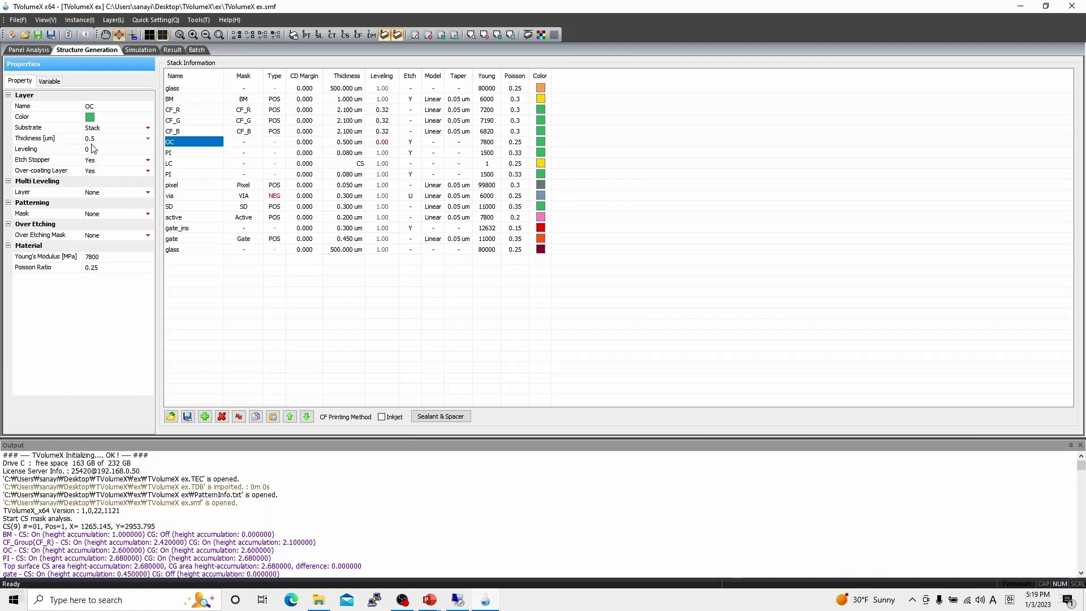
left_click(147, 51)
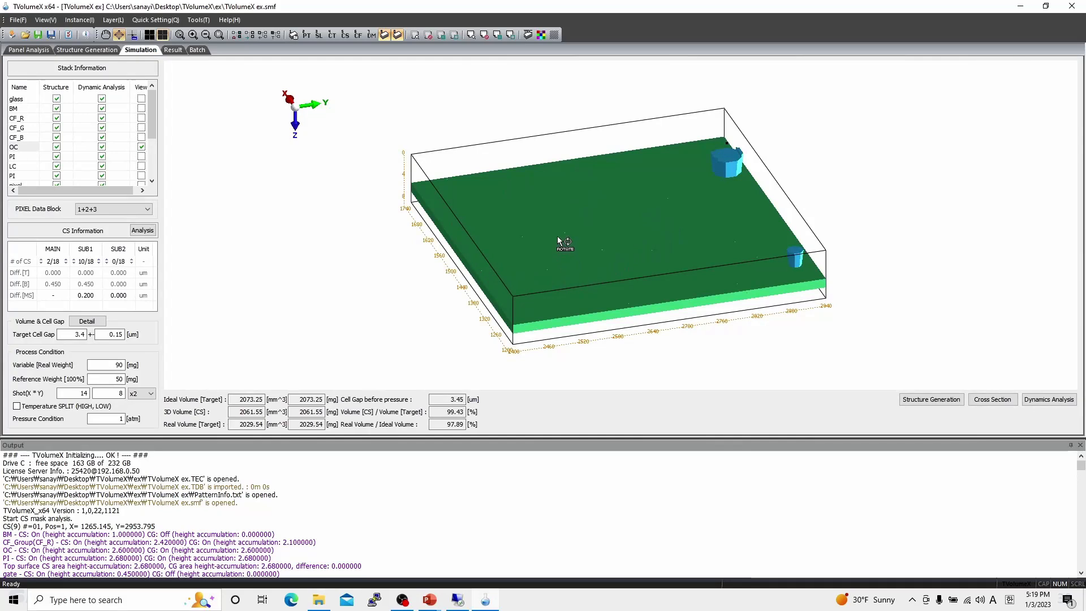
- Turn on the display of all layers in the 3D model and review the available 3D view options without choosing one
left_click(141, 89)
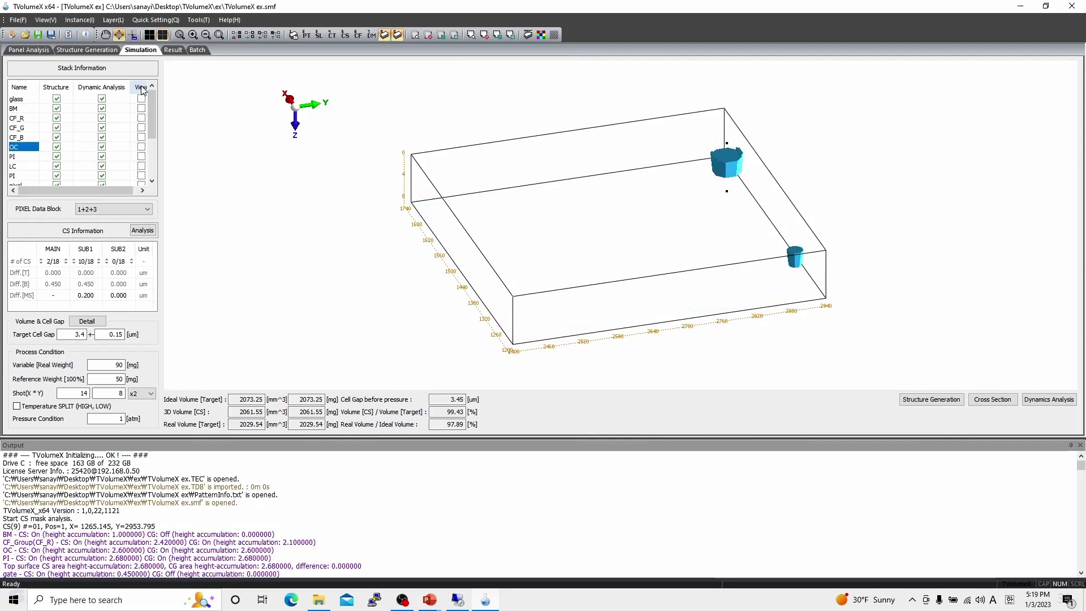
right_click(627, 216)
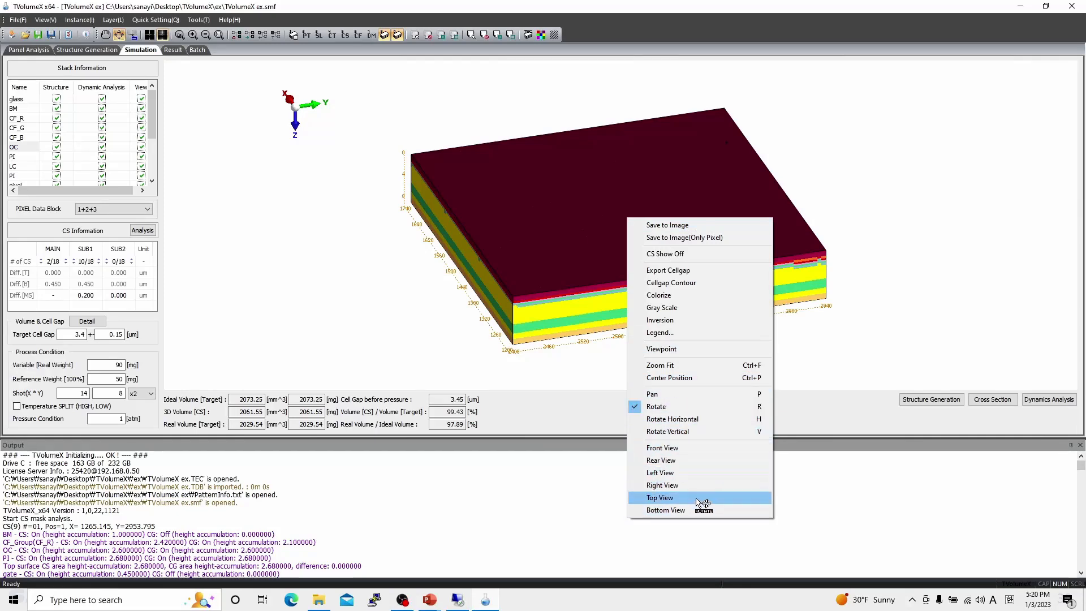
left_click(291, 329)
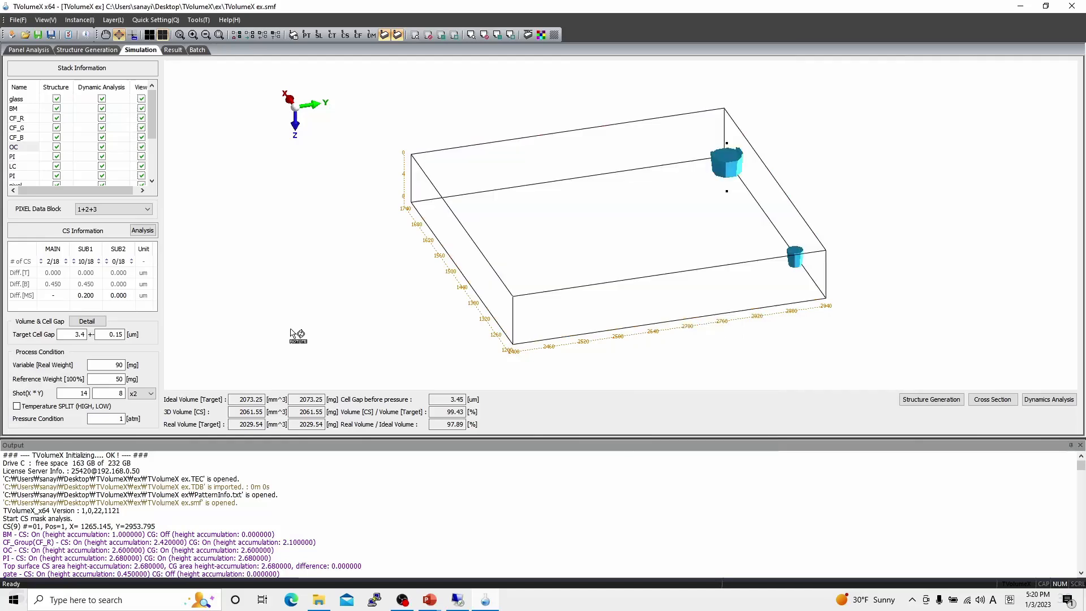